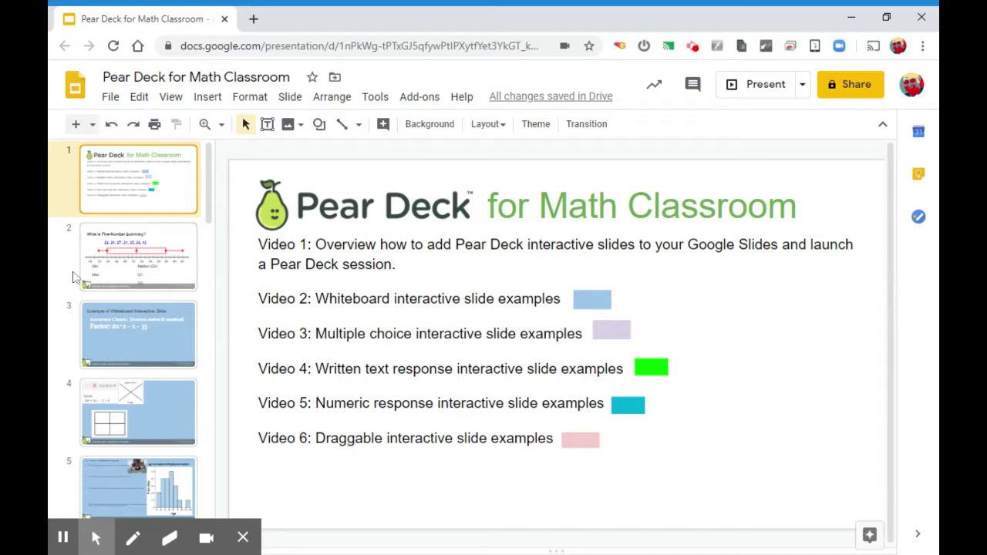
From the deck's title slide, launch the Pear Deck for Google Slides add-on from the Add-ons menu
click(145, 259)
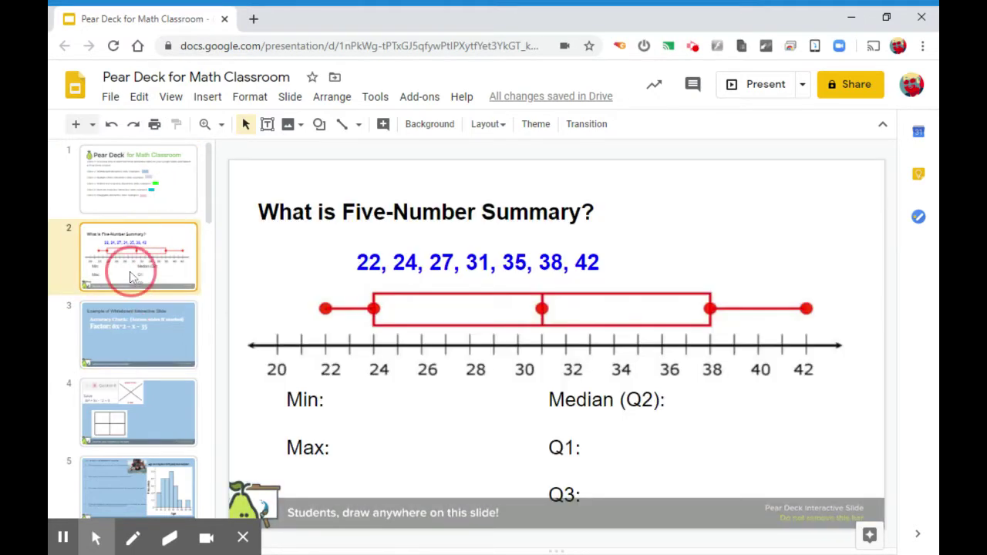
click(136, 186)
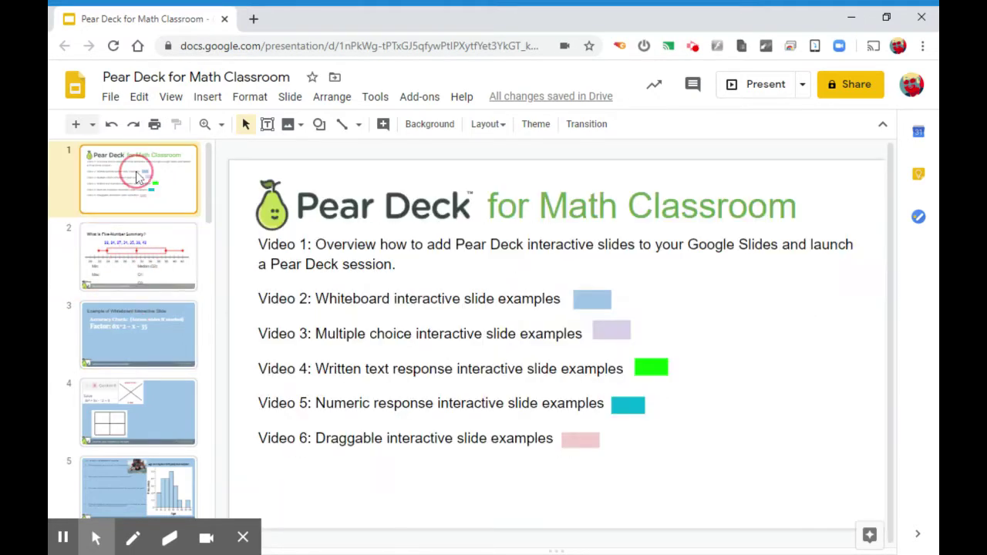
click(420, 98)
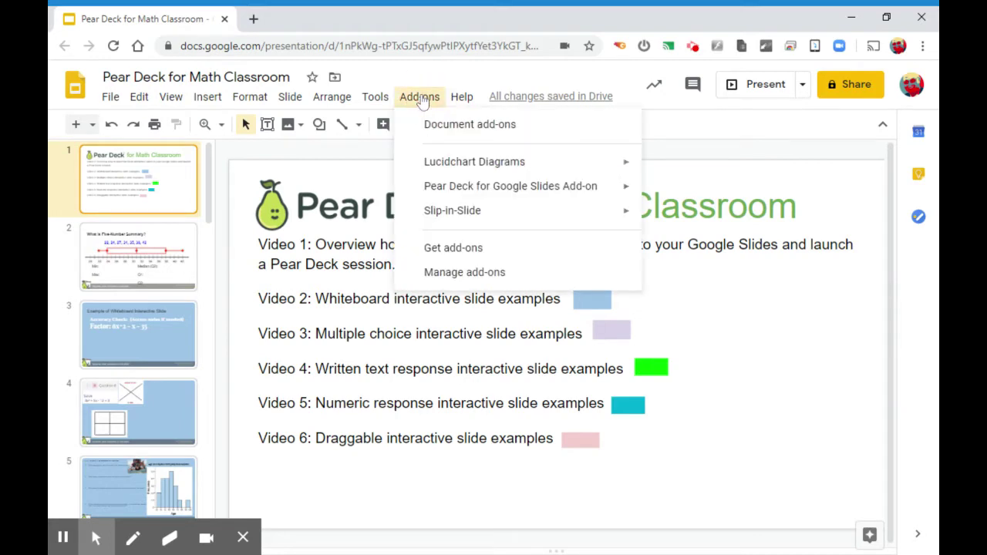
mouse_move(453, 195)
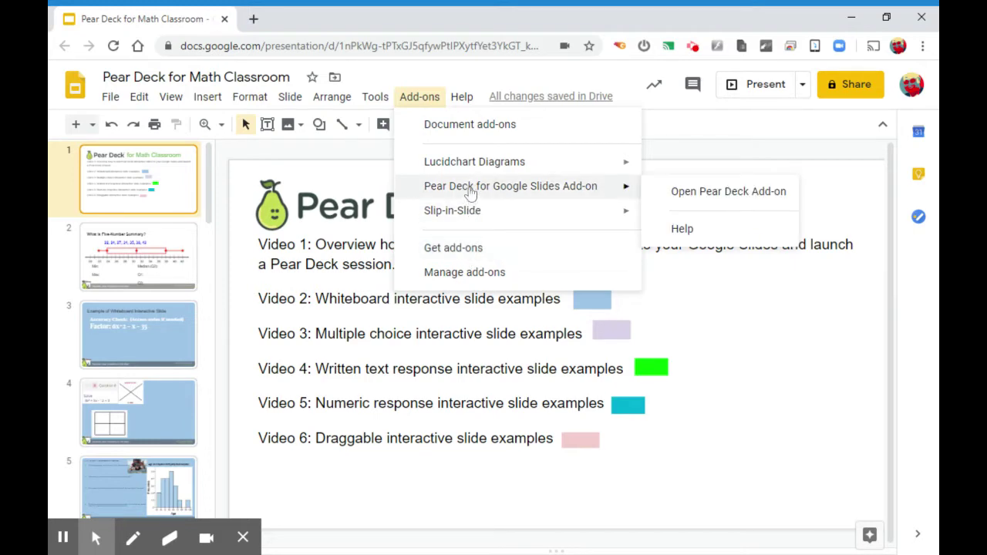
click(706, 198)
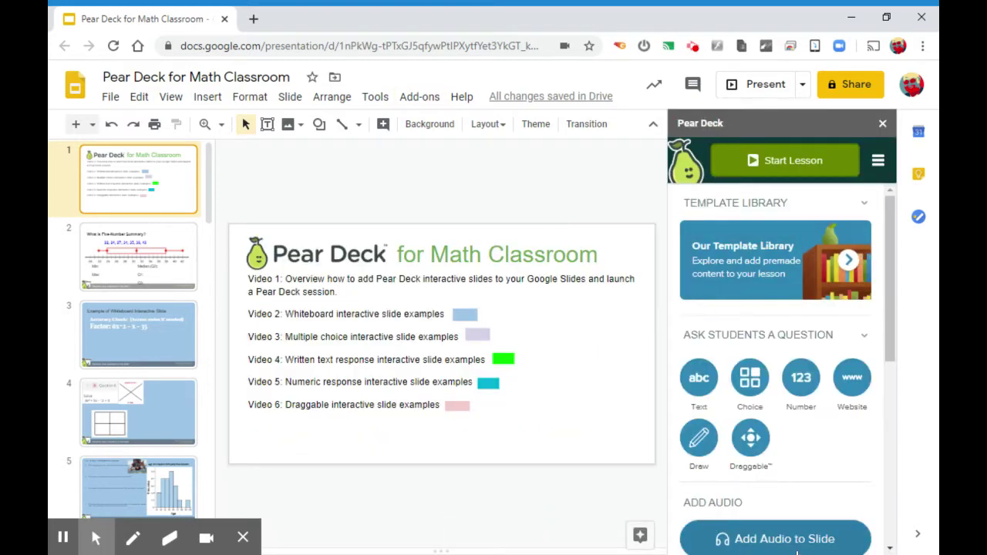
click(785, 347)
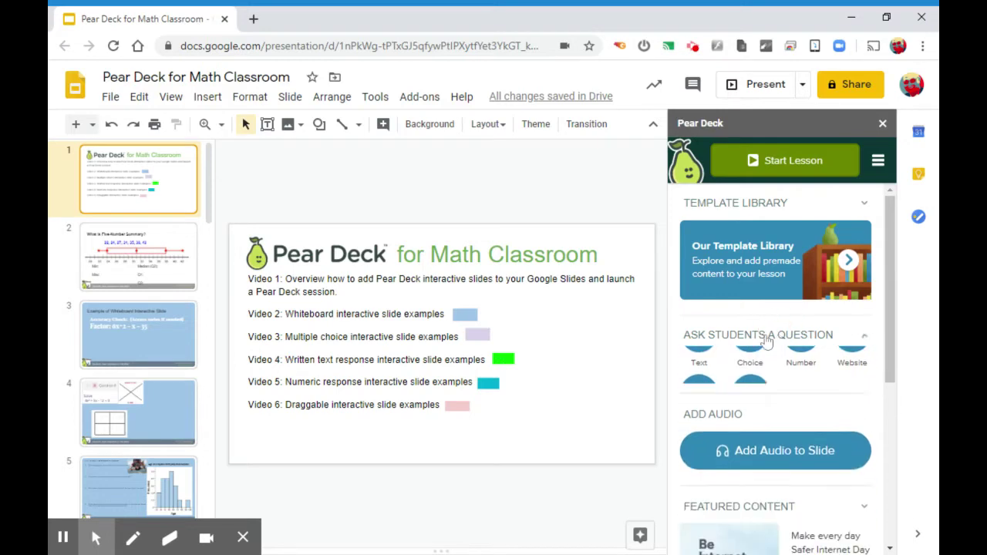
click(823, 339)
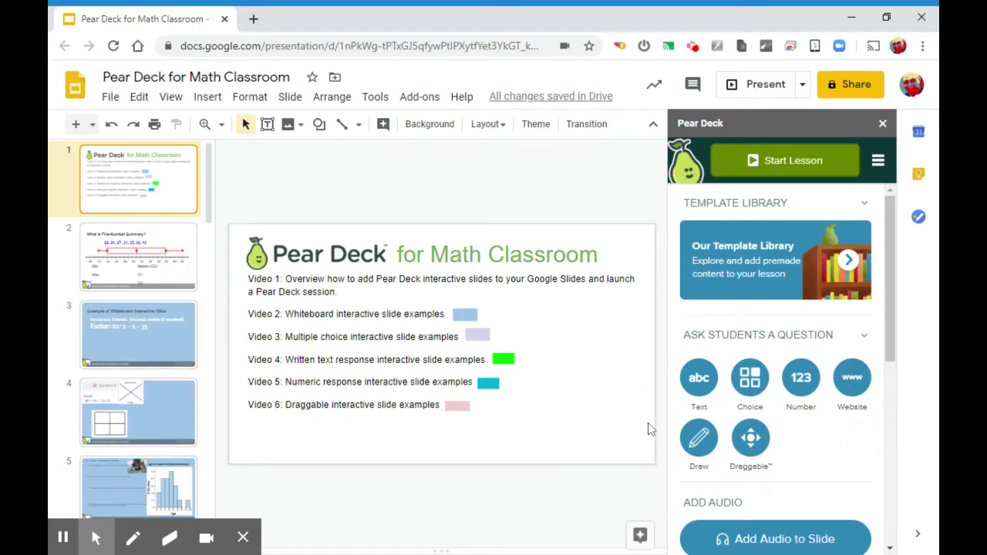
click(748, 250)
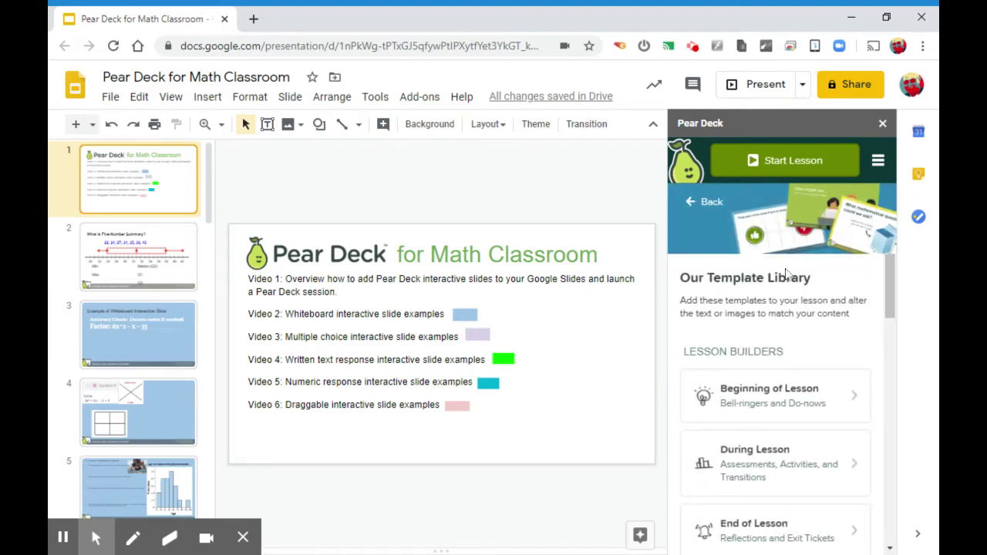
scroll(788, 274, down, 2)
click(777, 317)
scroll(769, 330, down, 5)
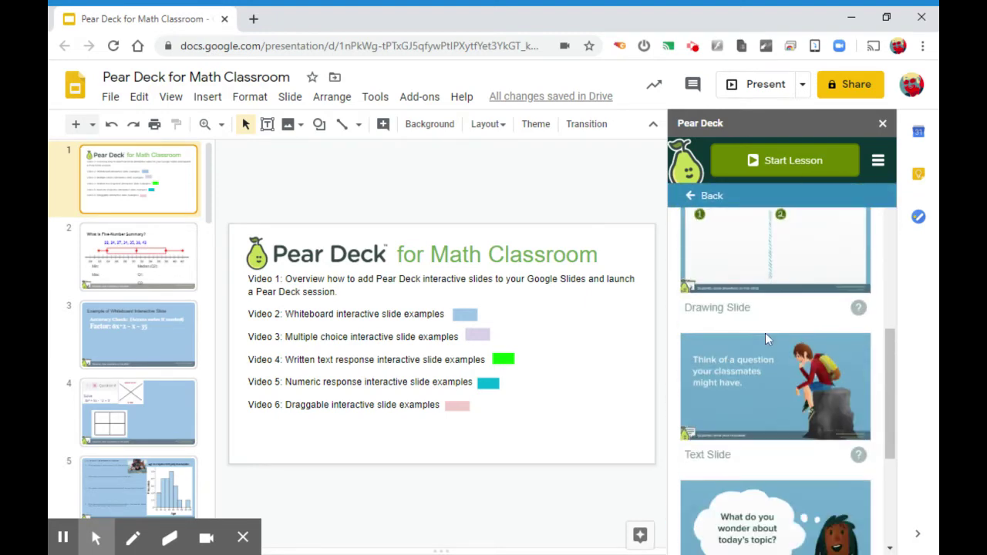
scroll(771, 347, up, 3)
click(696, 199)
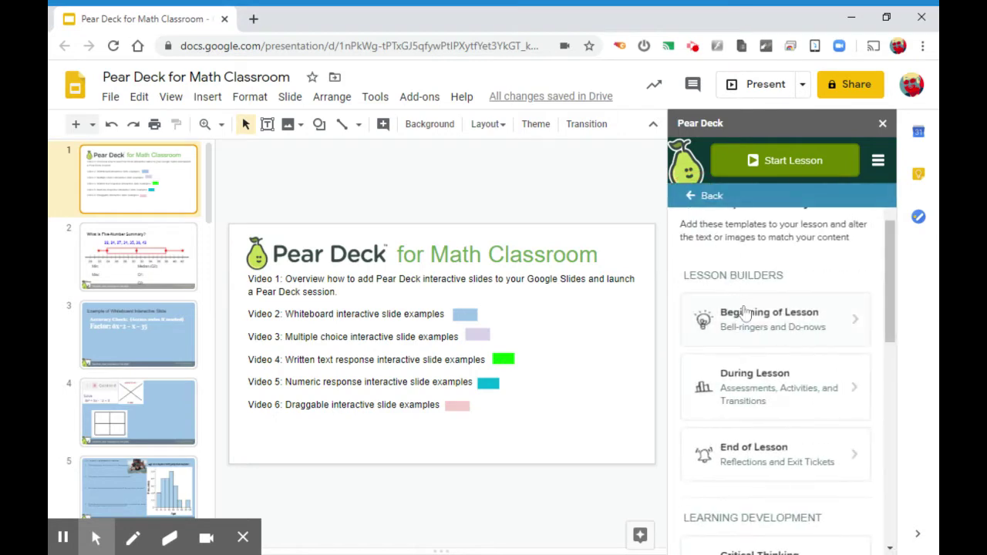
click(733, 377)
scroll(760, 370, down, 5)
scroll(763, 376, down, 2)
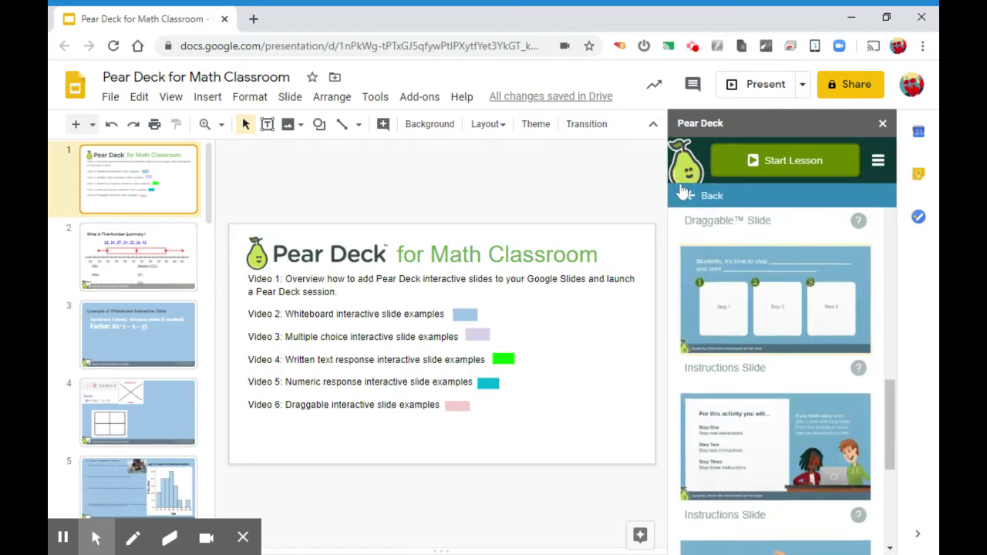
click(691, 196)
click(738, 445)
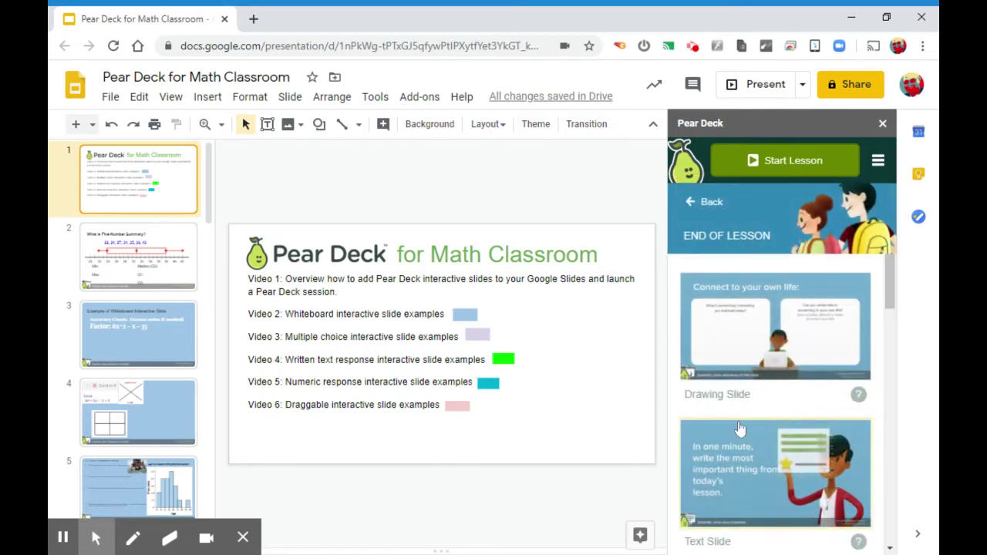
scroll(752, 404, down, 5)
click(699, 197)
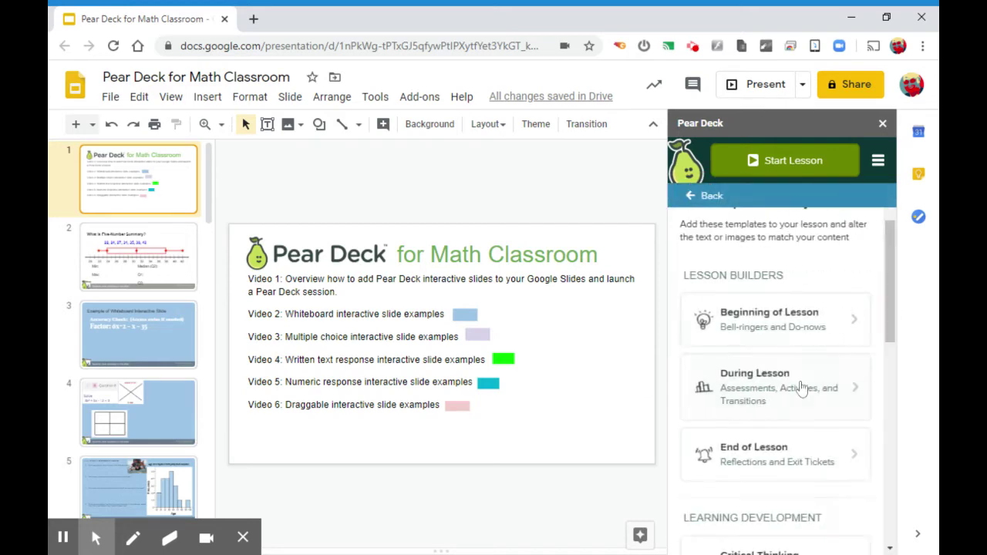
scroll(773, 386, down, 3)
scroll(775, 383, down, 4)
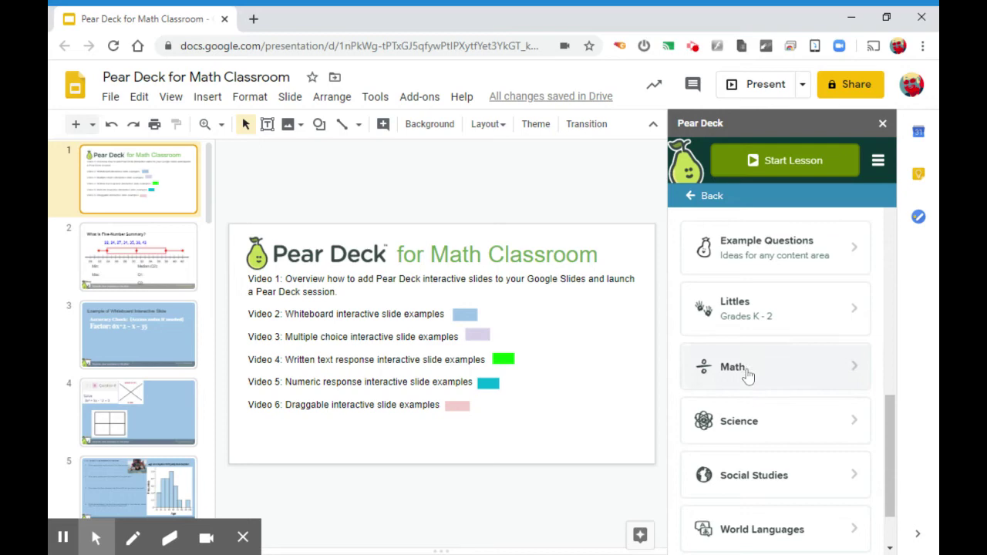
click(746, 374)
scroll(761, 354, down, 4)
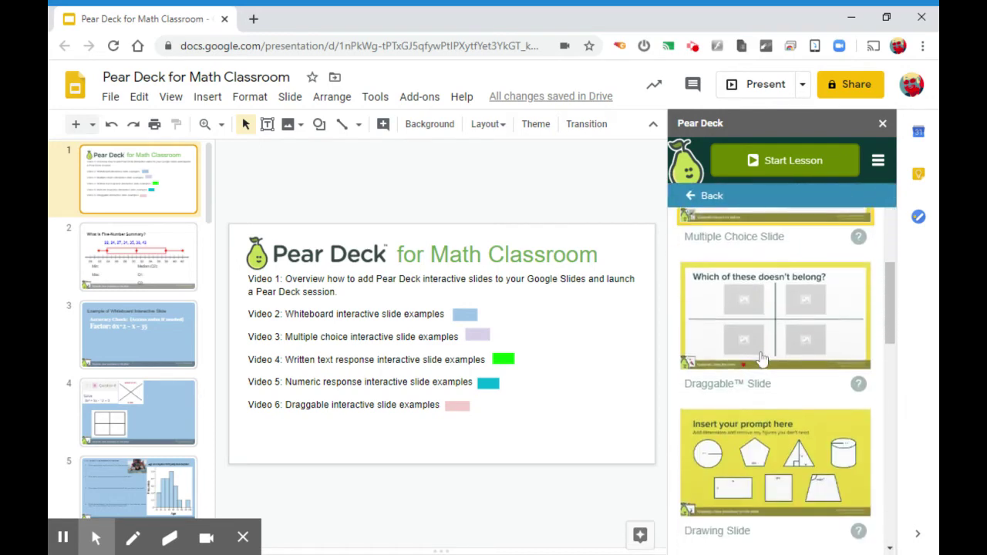
scroll(760, 361, down, 10)
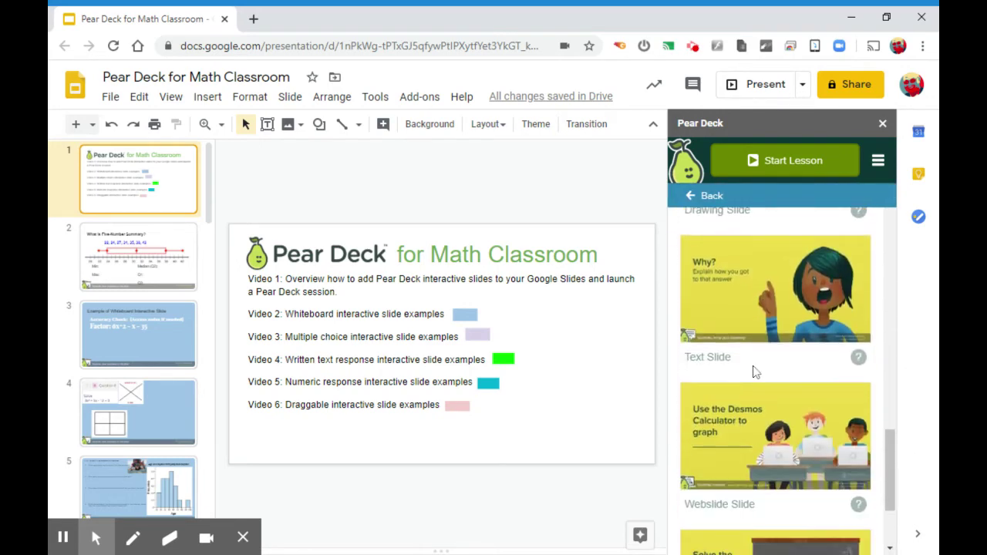
scroll(756, 372, up, 5)
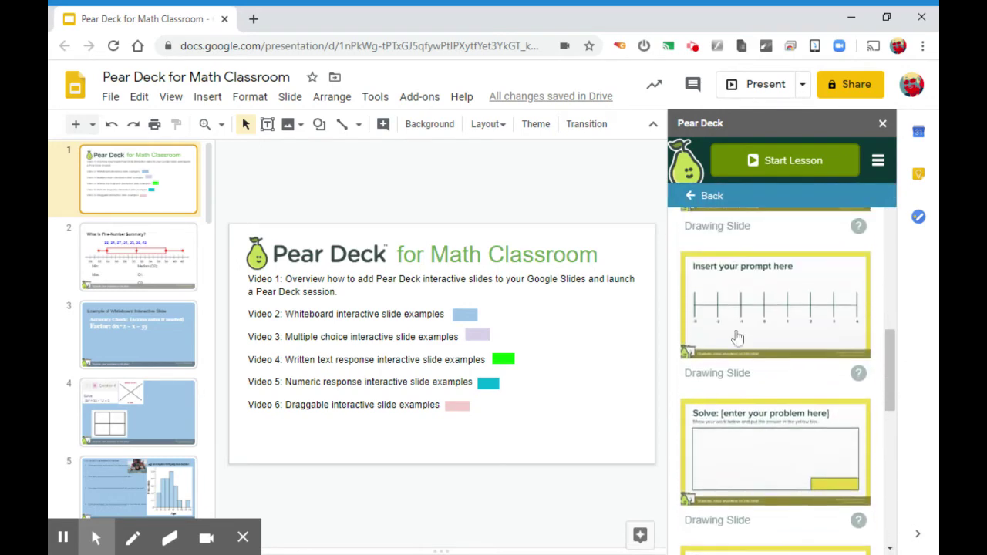
click(707, 197)
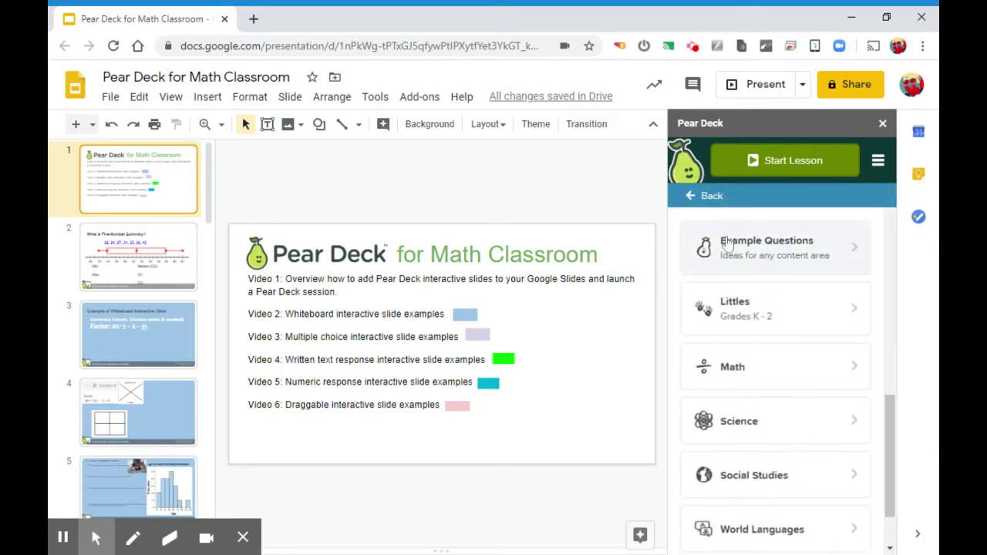
click(698, 197)
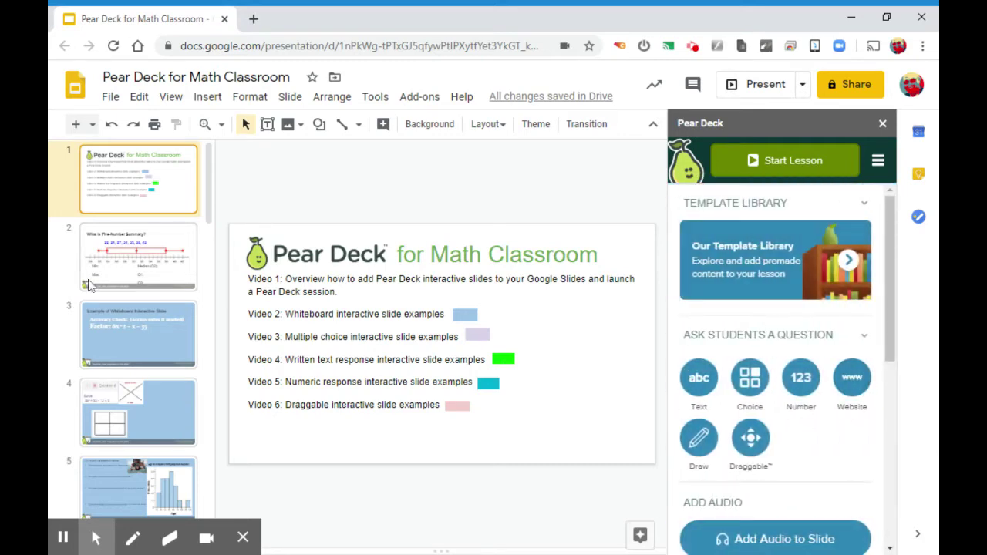
Make slide 2, 'What is Five-Number Summary?', a Pear Deck Text question for written responses
click(157, 247)
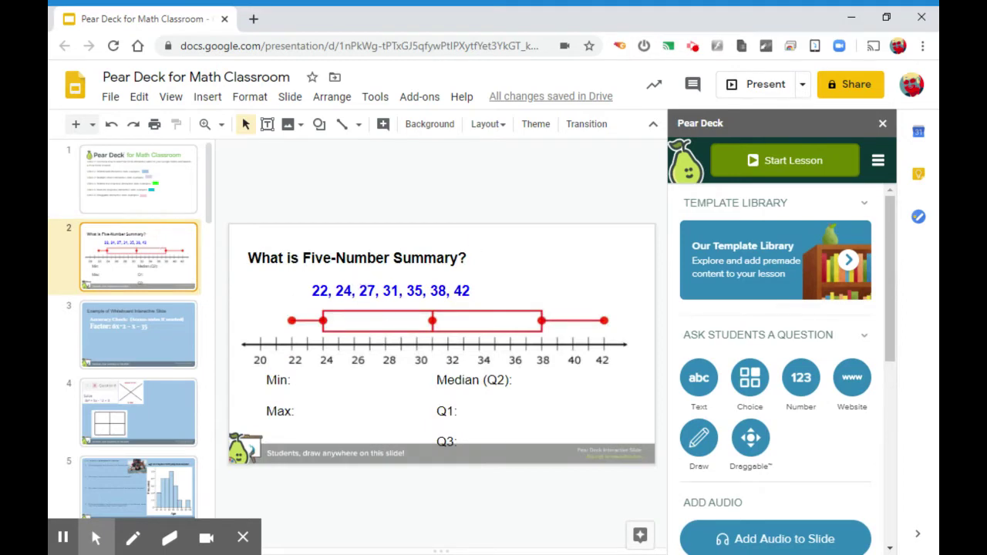
click(699, 378)
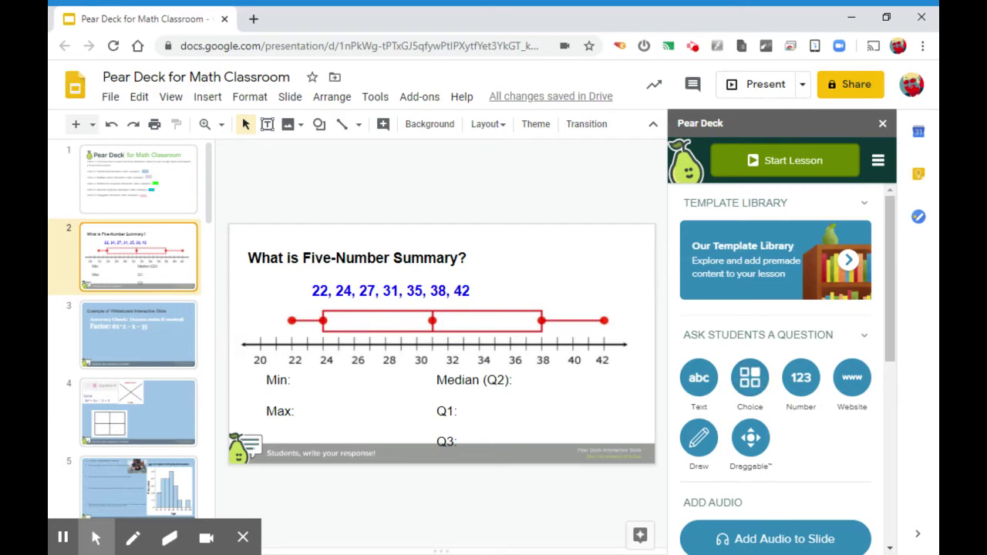
From the first slide, start a Pear Deck lesson in Student-Paced mode
click(139, 180)
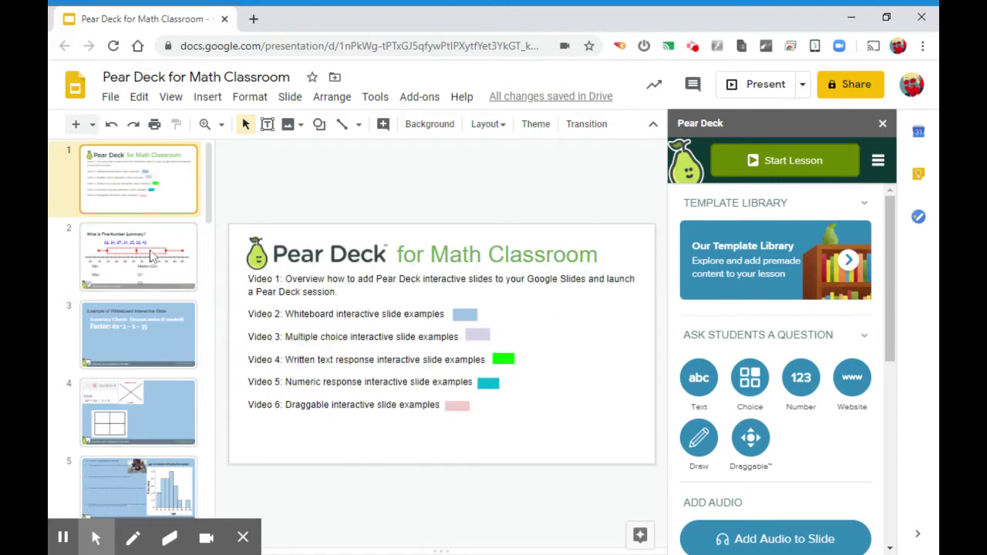
mouse_move(162, 505)
click(802, 171)
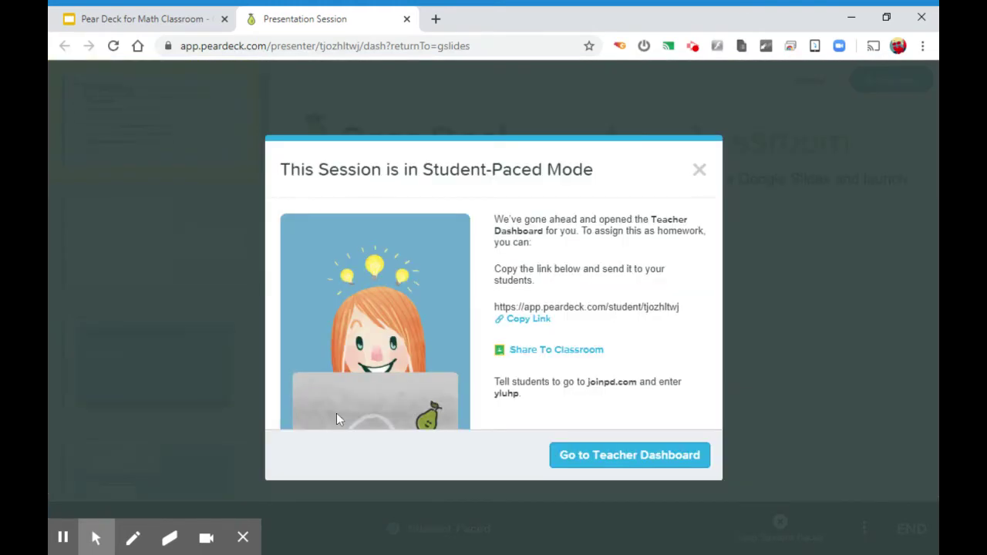
Copy the student join link, dismiss the ad pages, and open the session's teacher dashboard
click(528, 324)
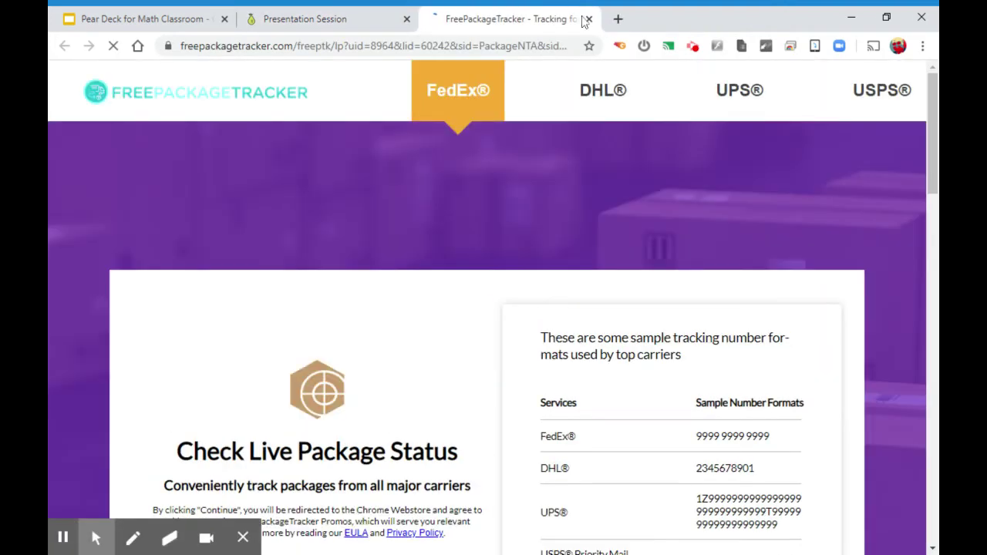
click(589, 19)
click(521, 323)
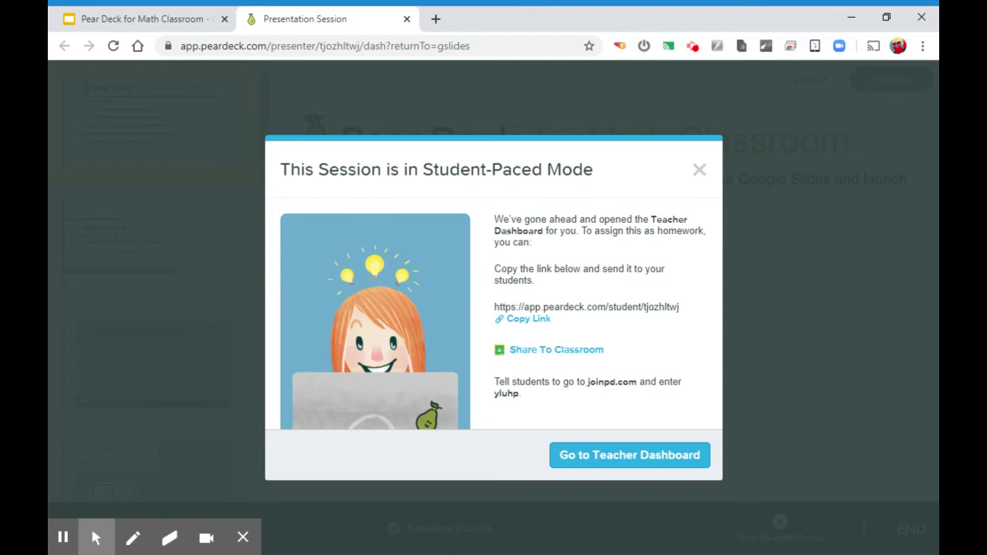
click(596, 460)
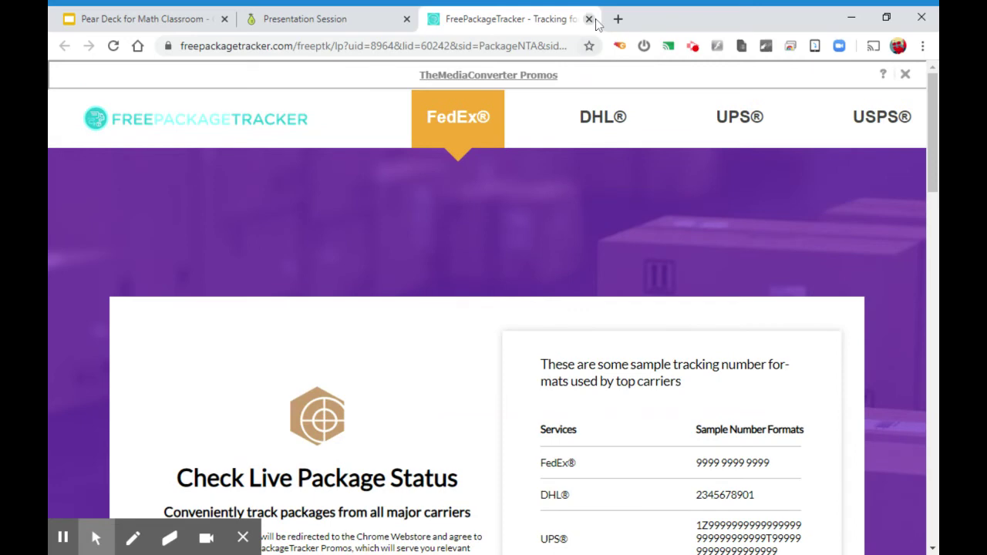
click(588, 19)
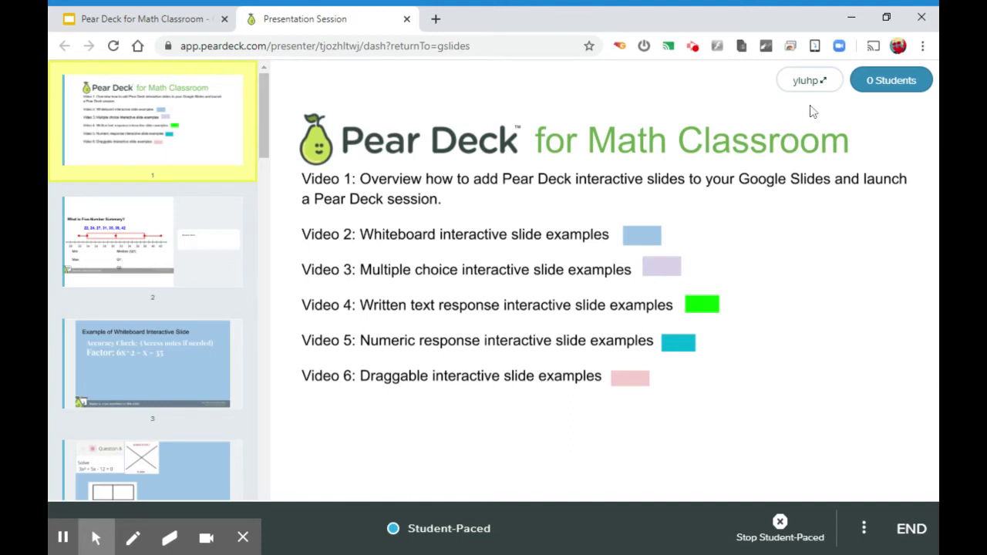
In a new tab, join the session at joinpd.com with the session code and advance to slide 2
click(434, 19)
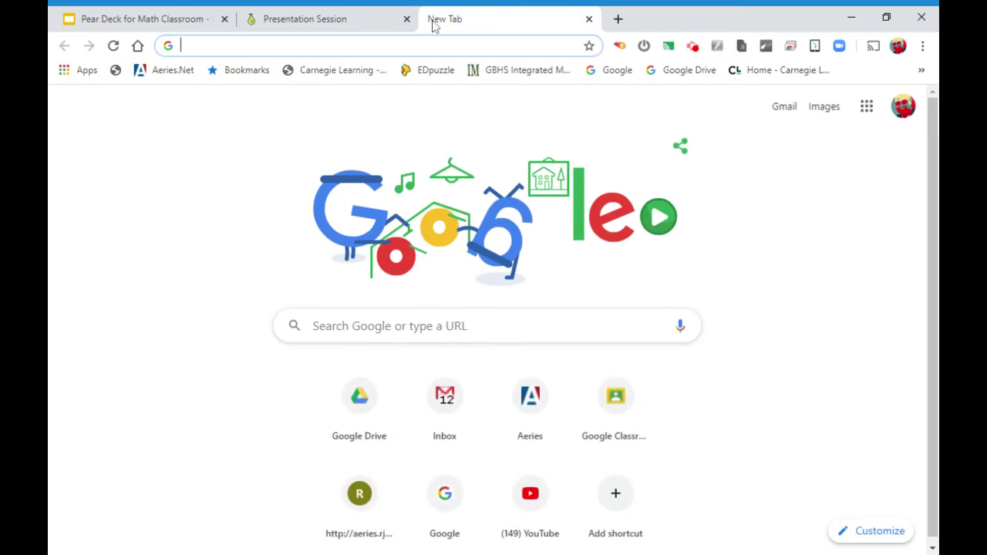
text(join)
key(Return)
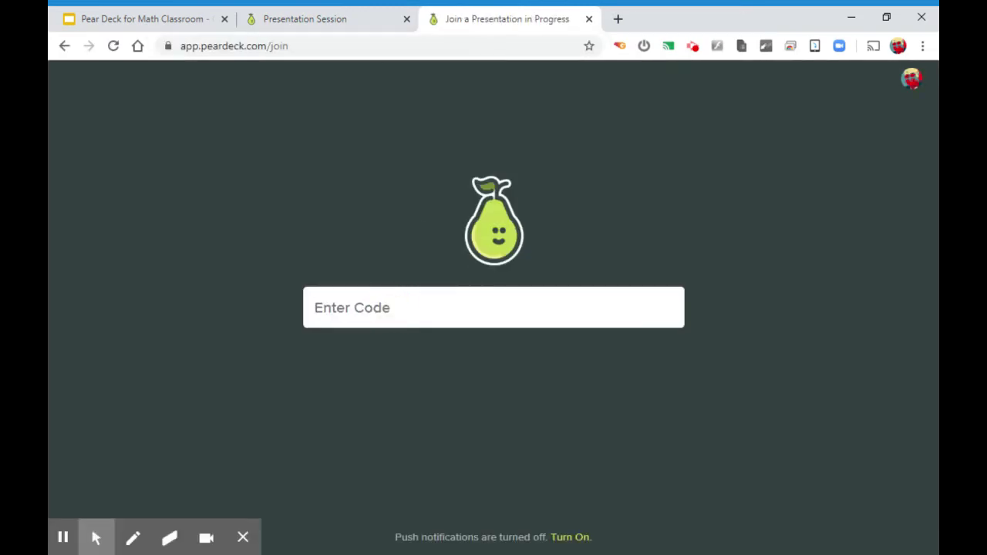
text(yluh)
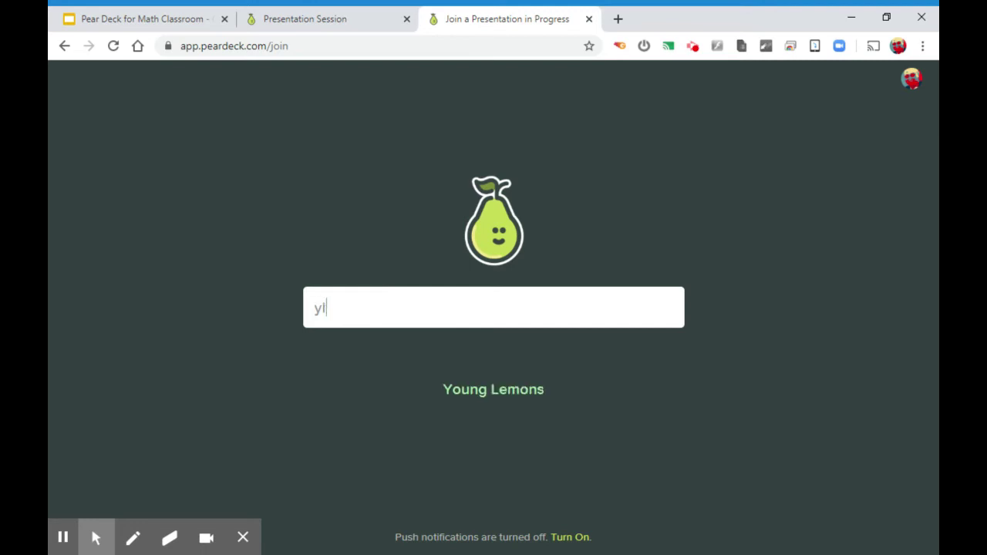
text(p)
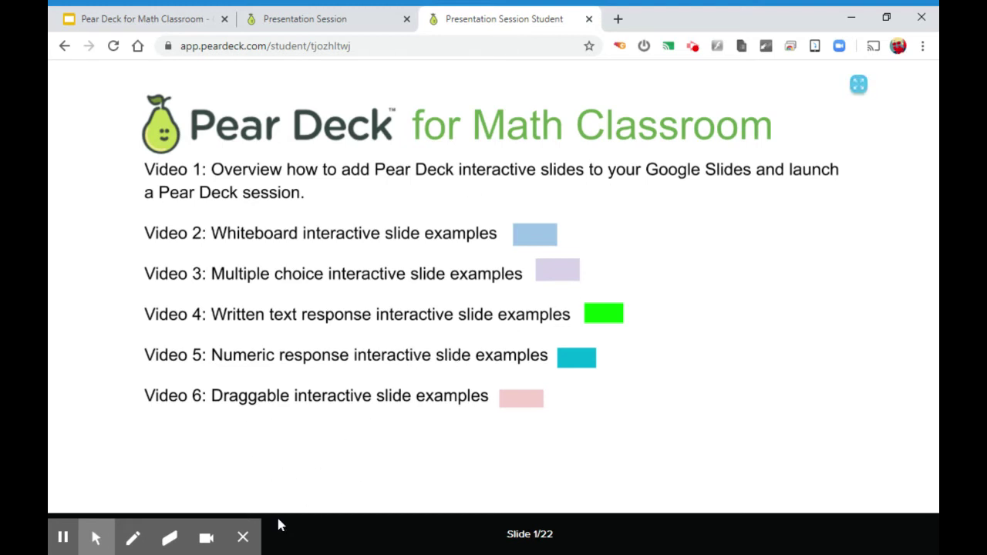
mouse_move(250, 546)
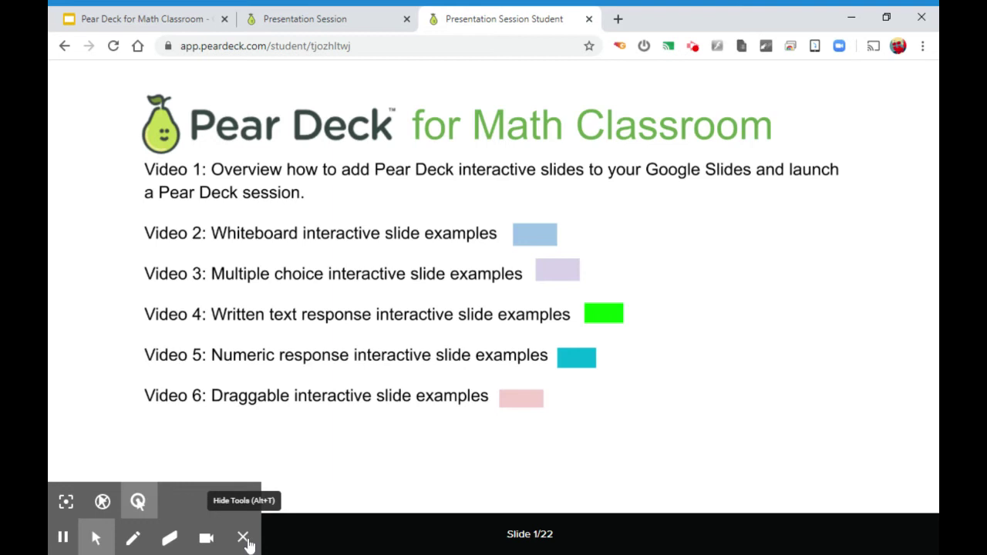
click(248, 545)
click(110, 534)
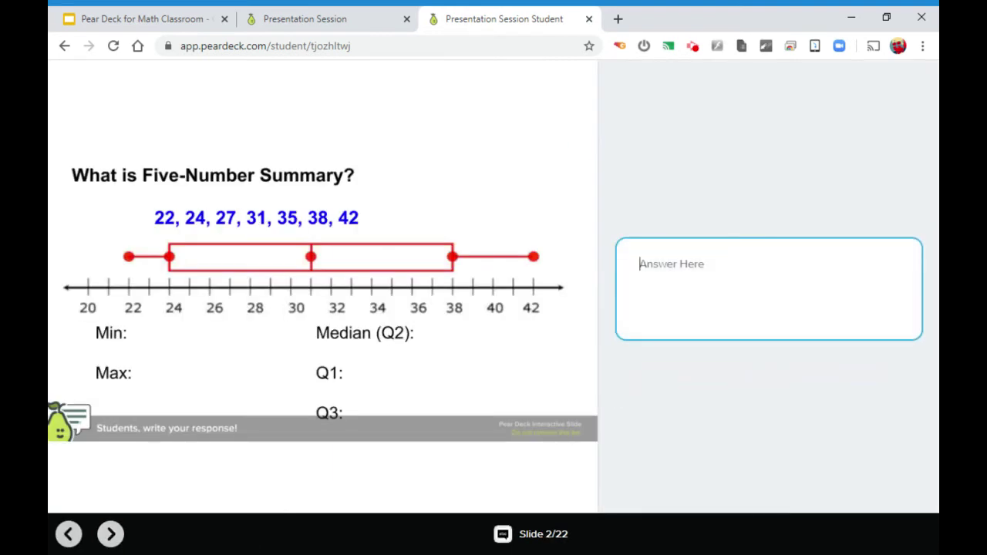
On whiteboard slide 3, set the thinnest brush and draw a loop, a triangle and an X
click(112, 534)
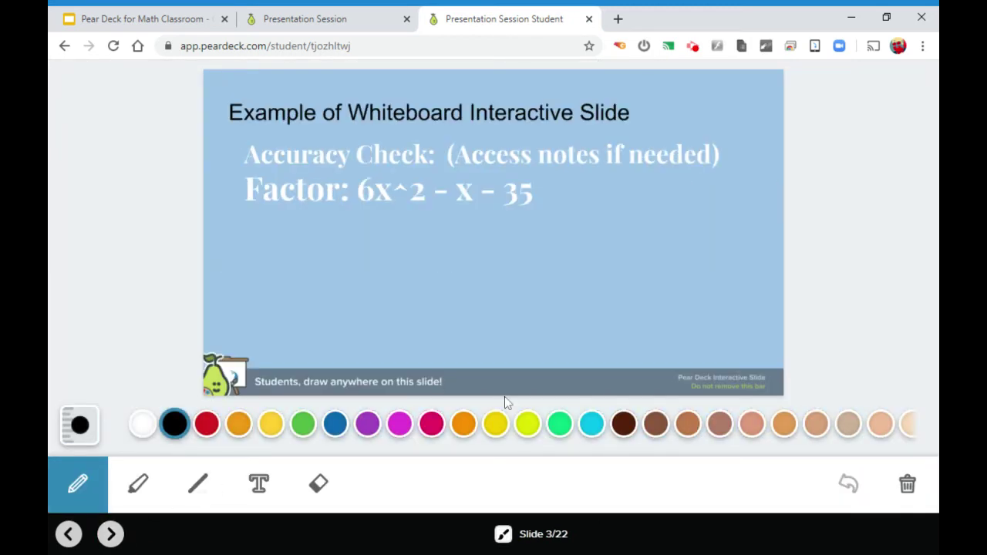
click(79, 425)
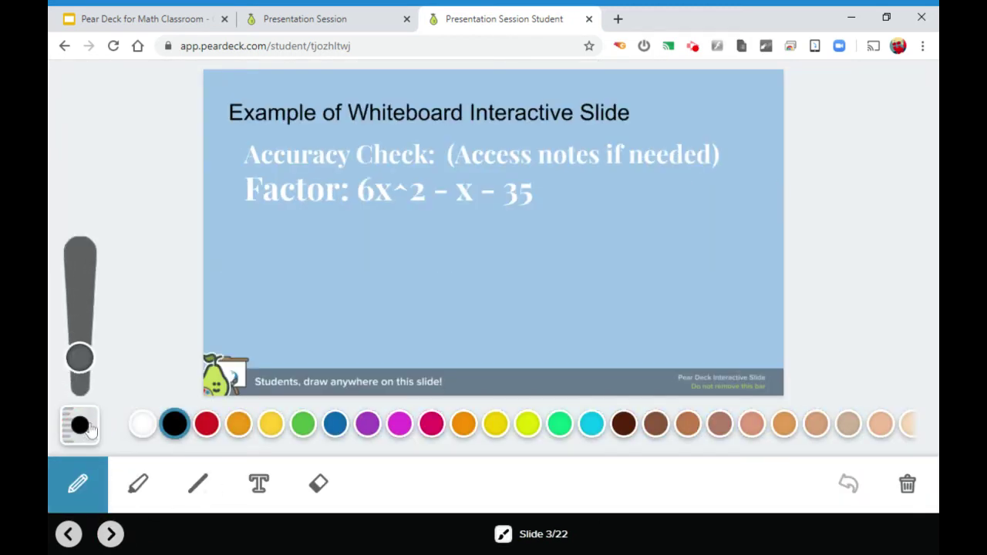
click(83, 370)
mouse_move(83, 370)
mouse_down()
mouse_move(82, 282)
mouse_move(82, 379)
mouse_up()
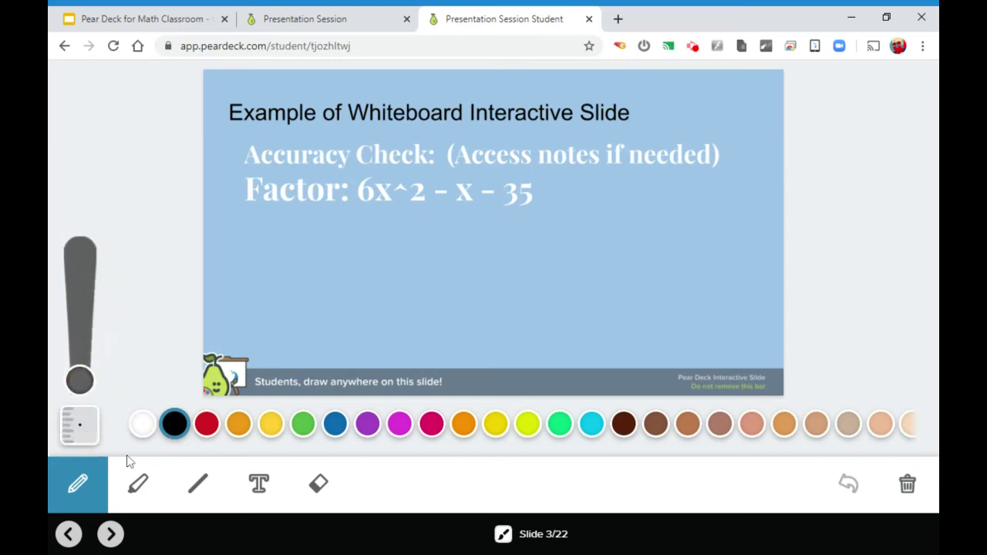
mouse_move(309, 286)
mouse_down()
mouse_move(488, 231)
mouse_move(432, 266)
mouse_up()
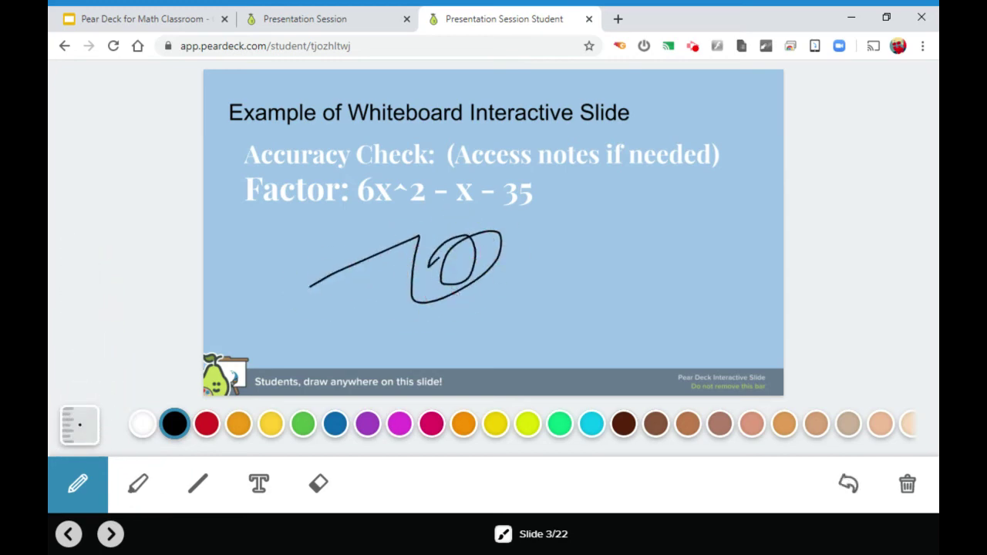
drag(347, 218, 450, 262)
drag(577, 217, 797, 346)
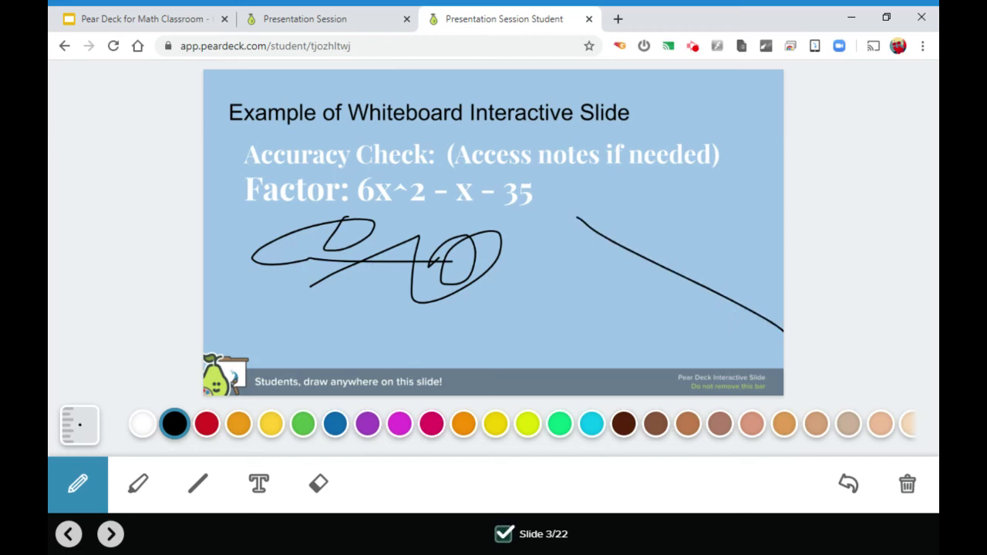
drag(744, 203, 614, 344)
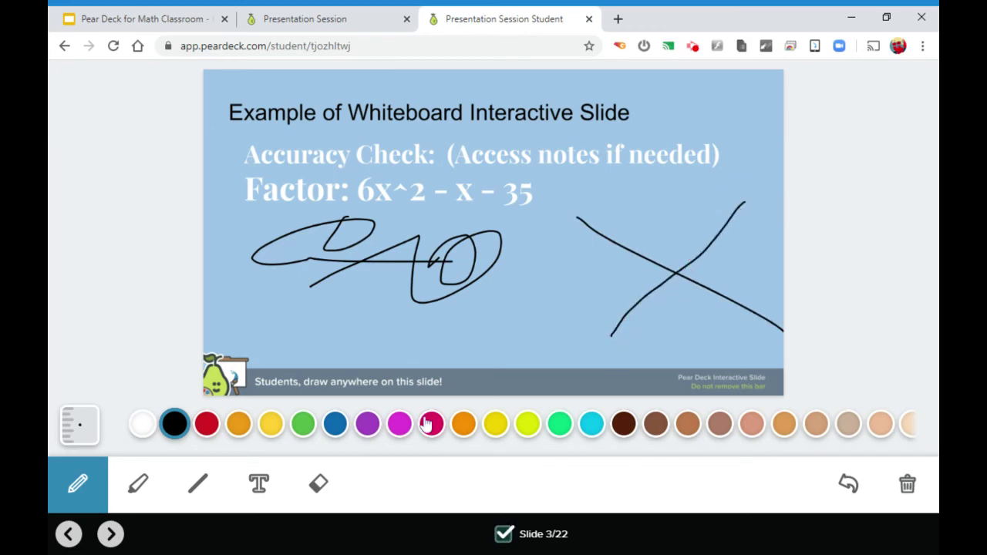
Add a text box below the drawing reading 'sdfsfdsdafsdfsd'
click(258, 483)
click(299, 319)
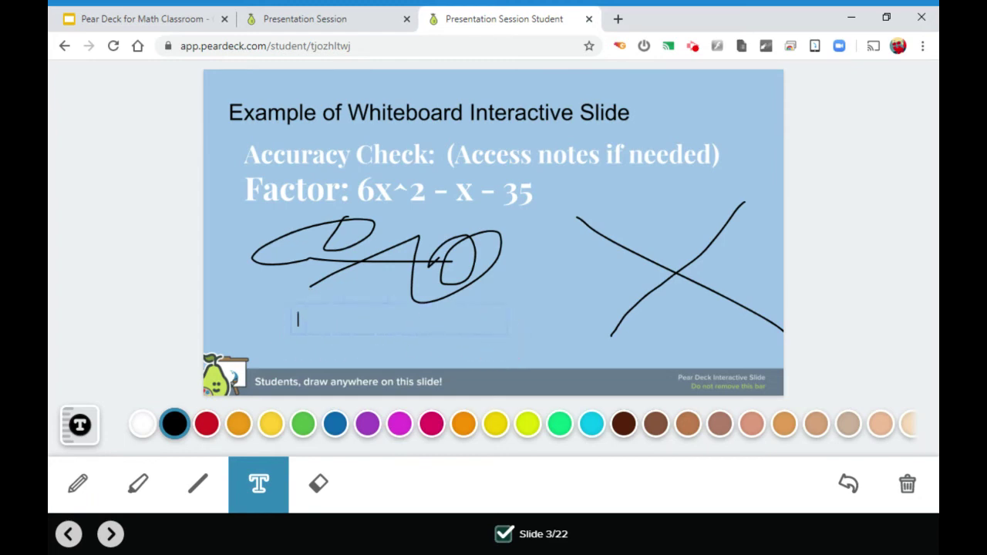
text(sdfsfdsdafsdfsd)
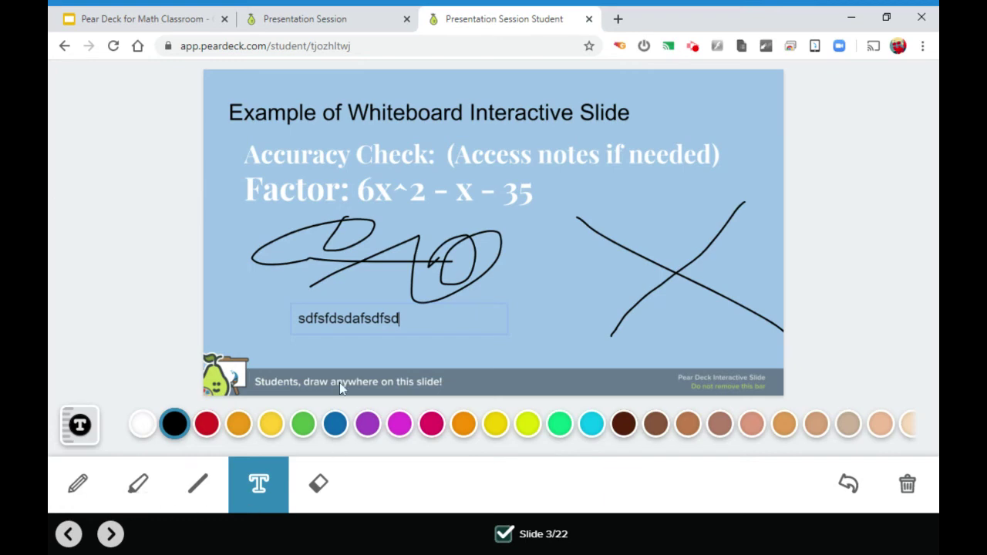
On the teacher dashboard, review slide 2 and slide 3 responses in grid and full-size views
click(330, 22)
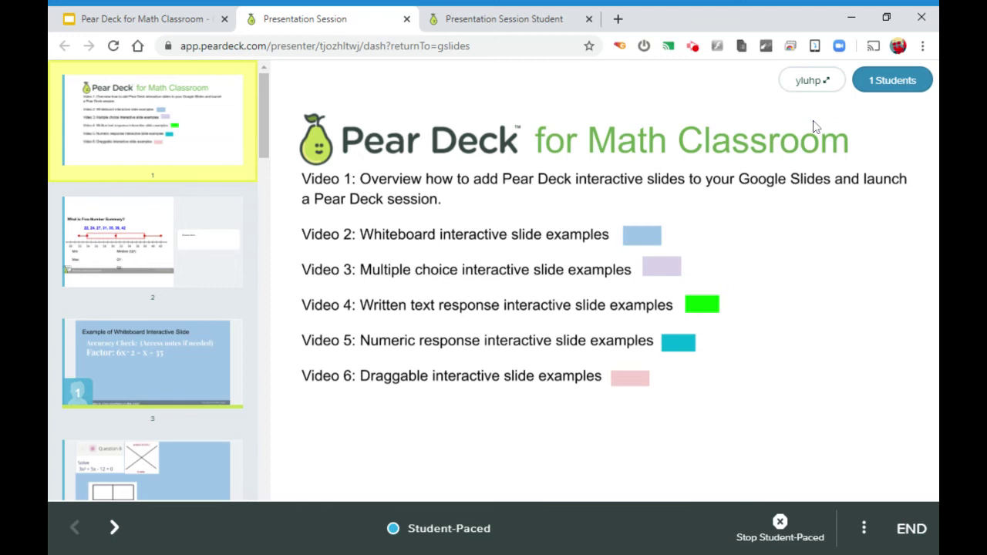
click(131, 243)
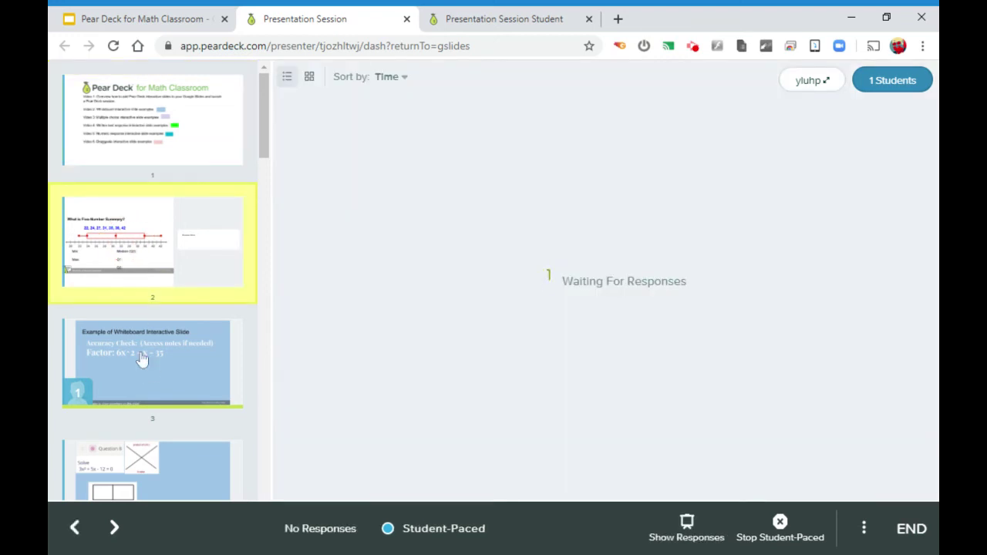
click(168, 376)
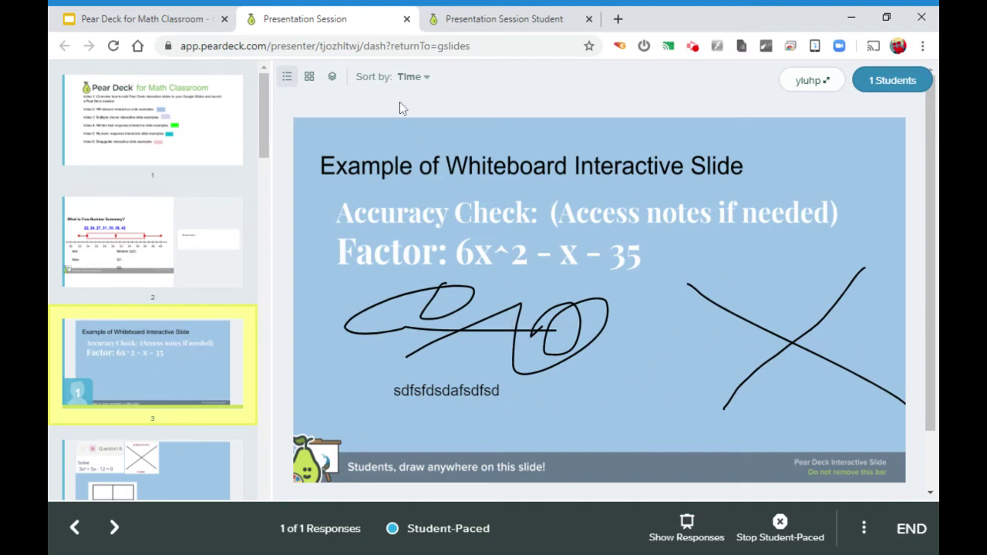
click(309, 77)
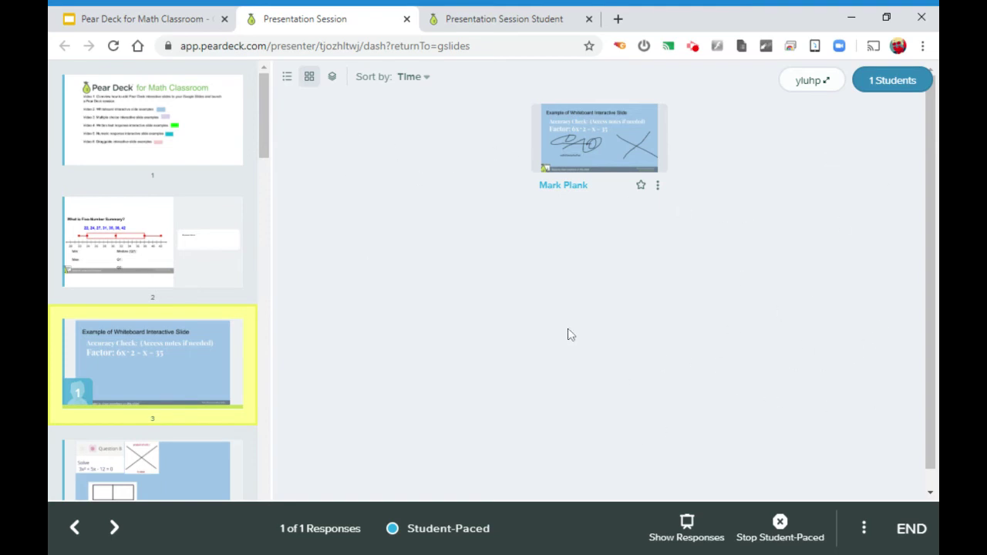
click(286, 76)
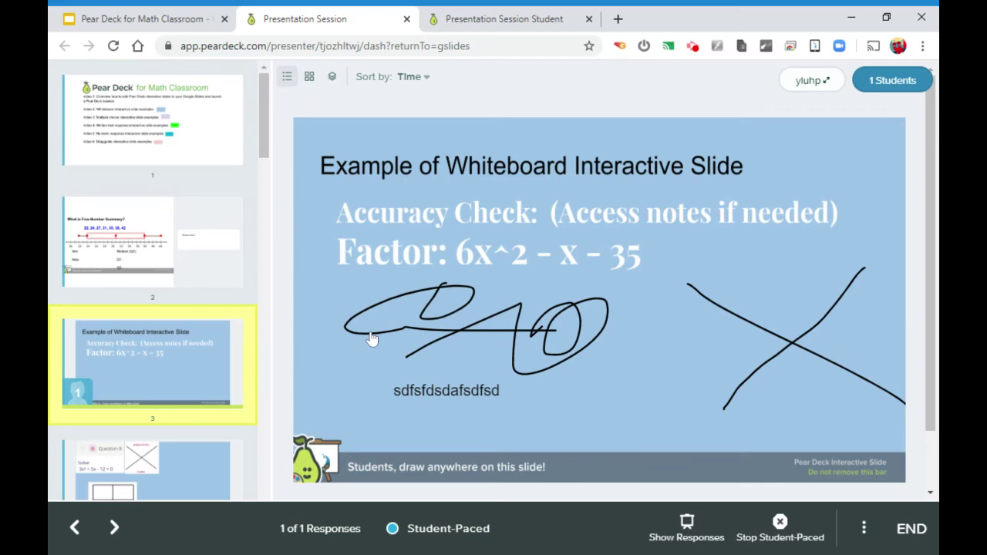
Star the student's slide 3 whiteboard response
scroll(466, 284, down, 1)
scroll(465, 286, up, 1)
scroll(759, 390, down, 1)
click(886, 444)
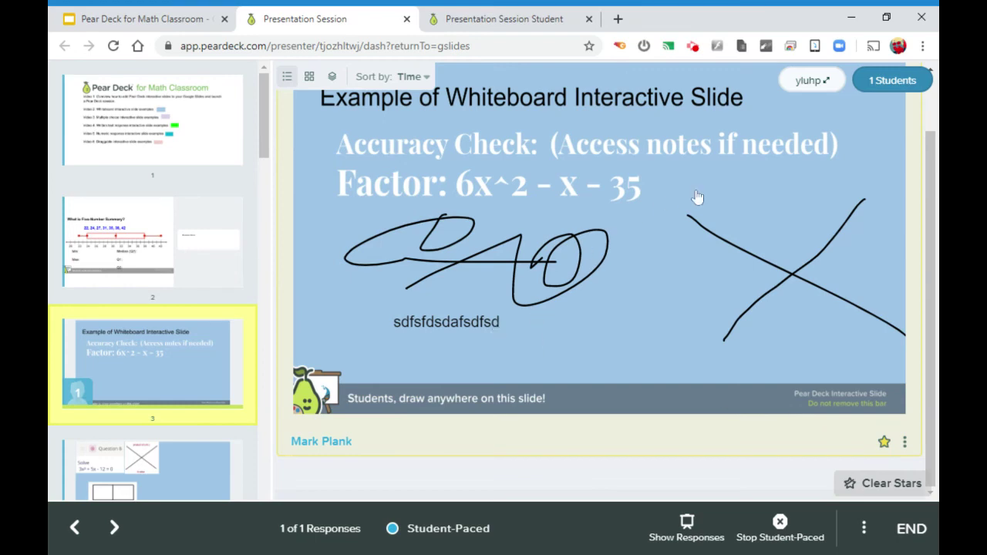
scroll(678, 185, up, 1)
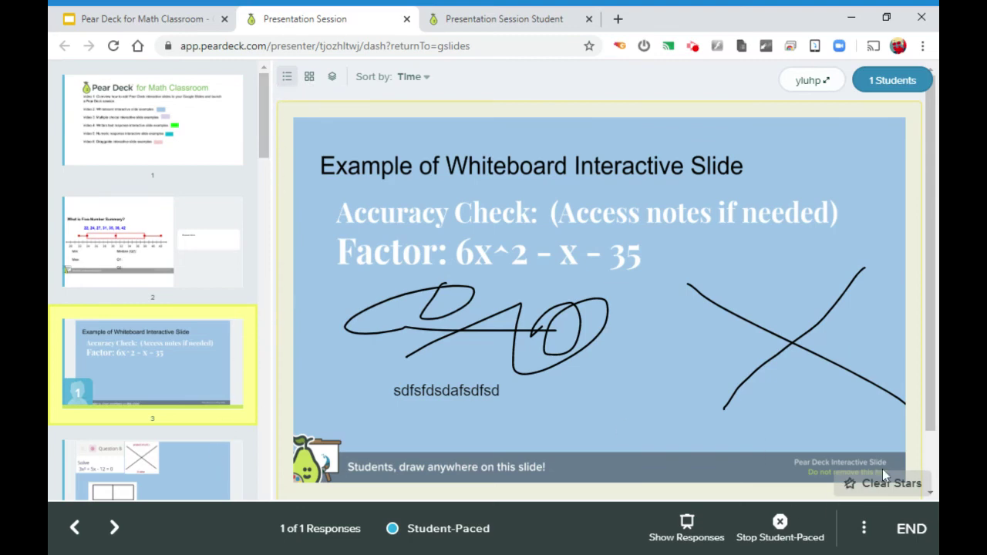
Name the session 'Practice Day 1' from the session options, then leave the session
click(865, 531)
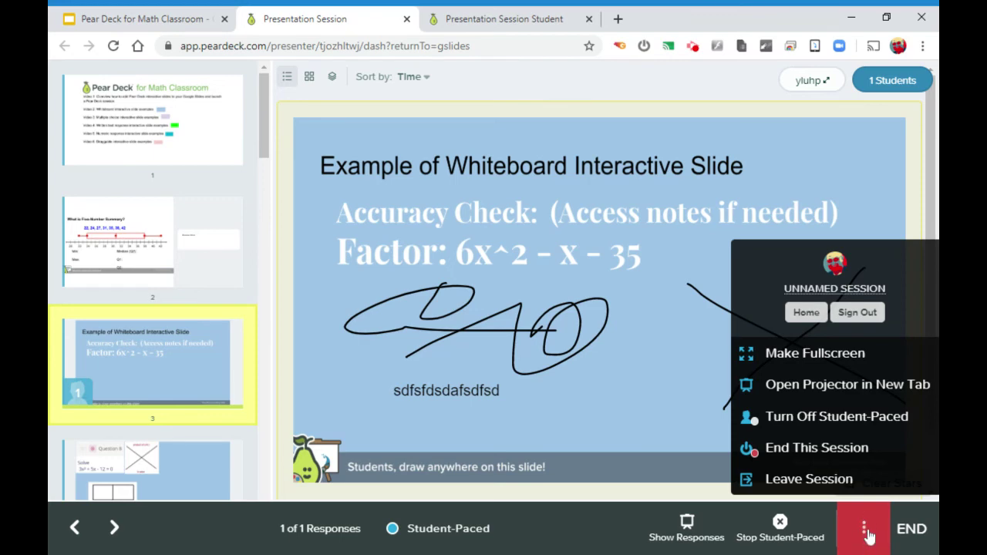
click(825, 290)
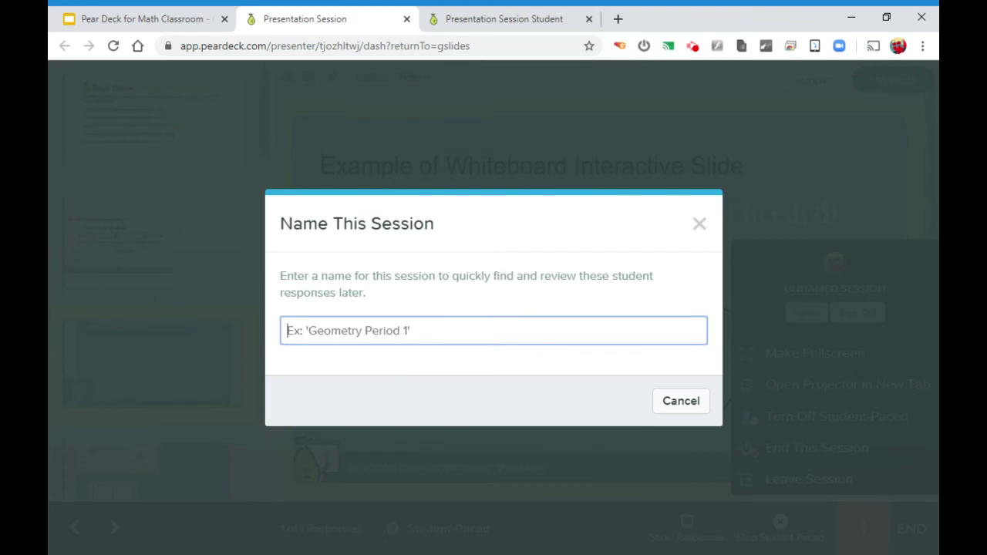
text(Practic)
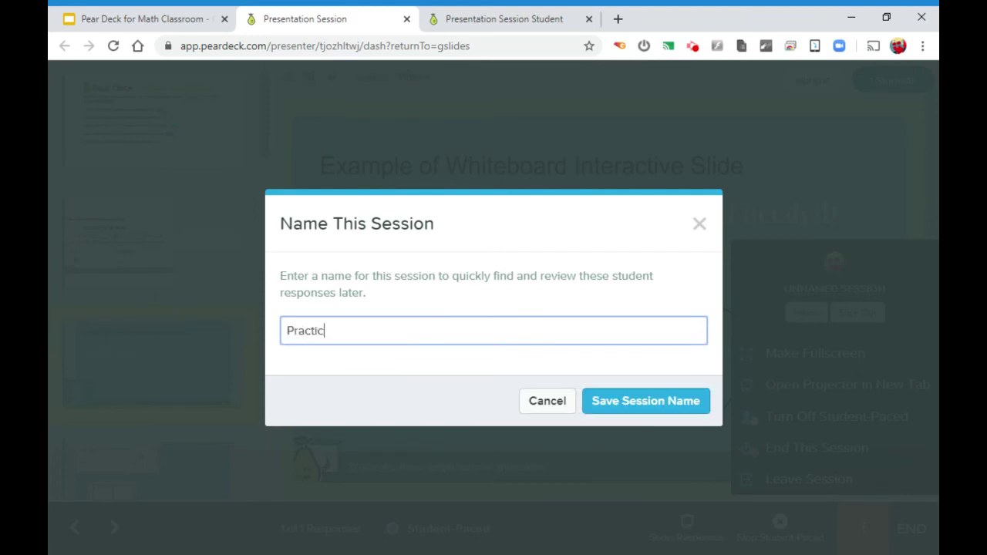
text(e Day 1)
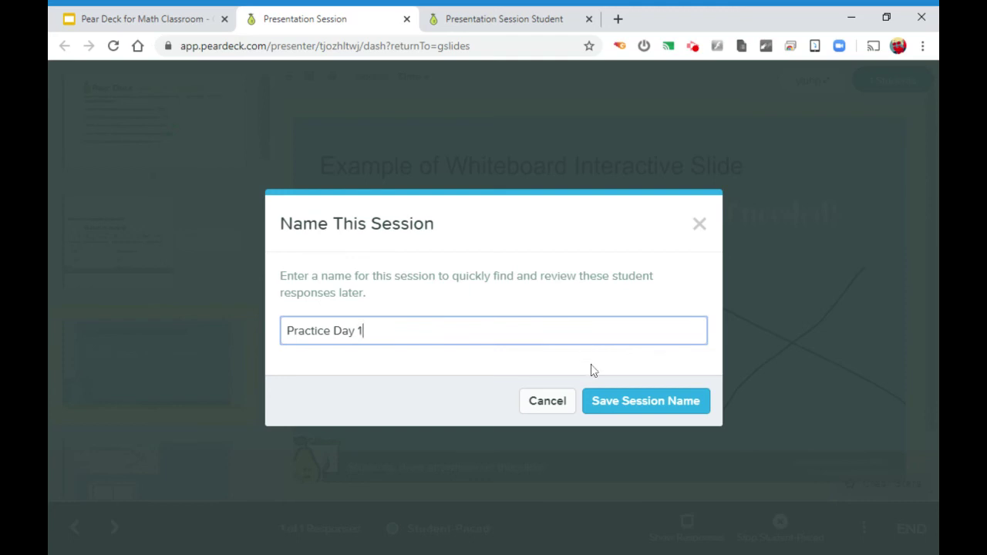
click(639, 401)
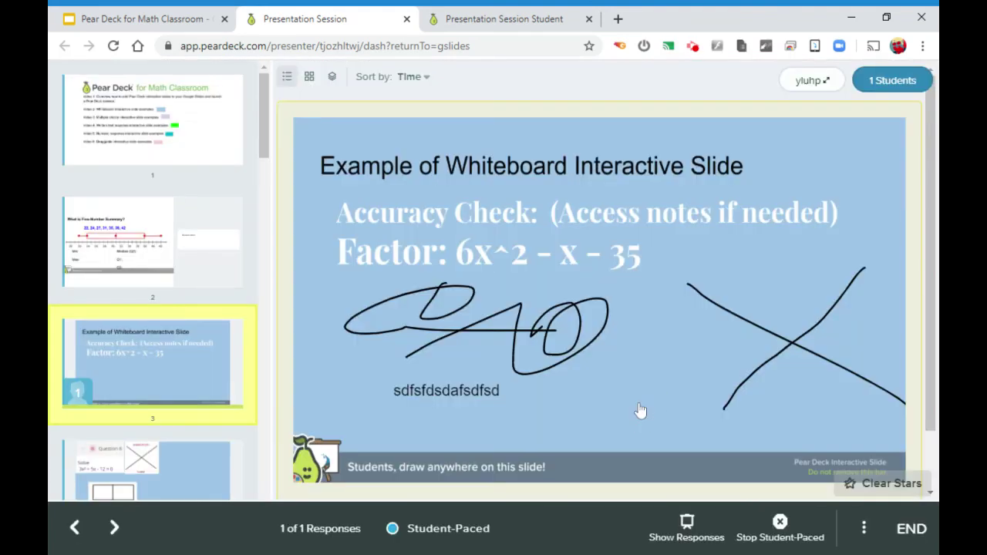
click(865, 529)
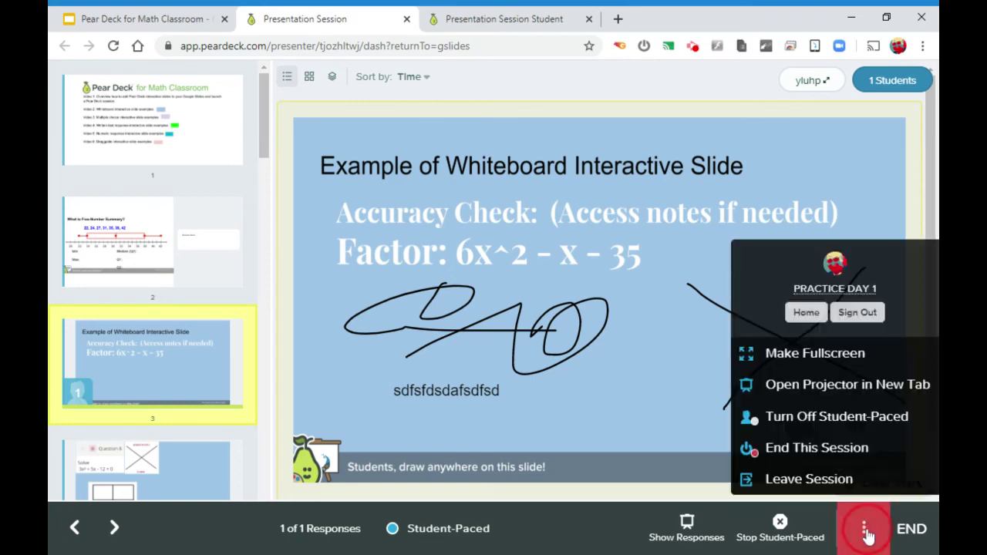
click(852, 486)
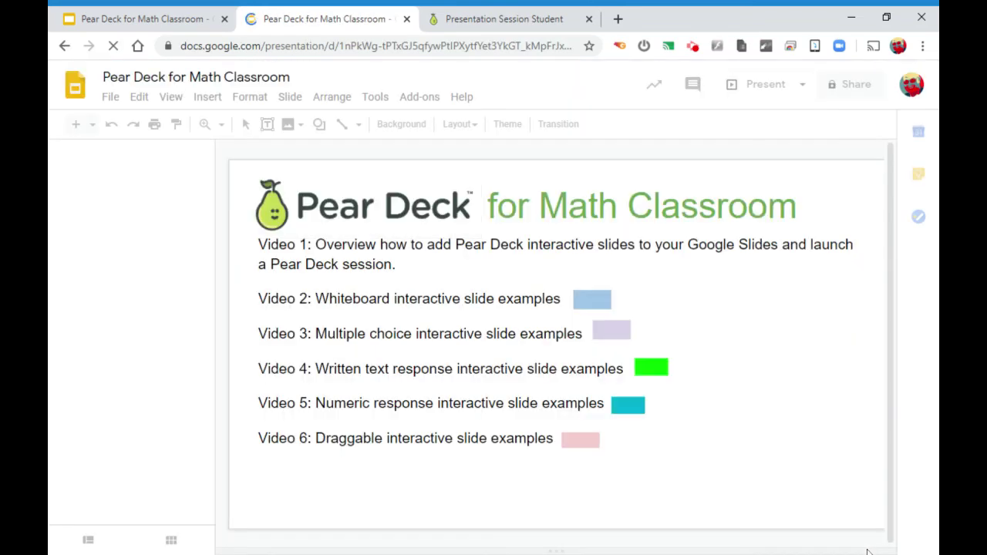
Open peardeck.com/dash in a new tab, leave the running session, and go to Sessions
click(618, 19)
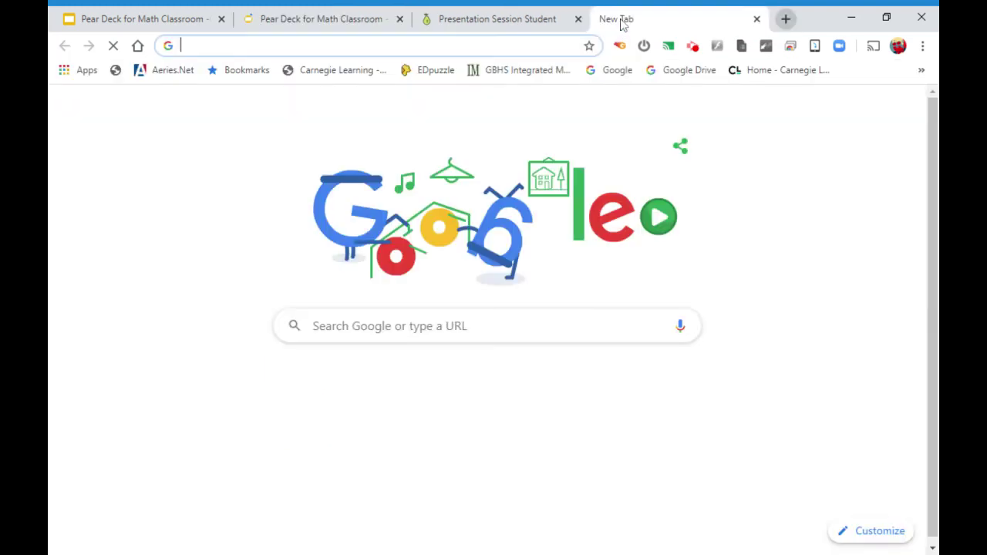
text(peardeck.com/dash)
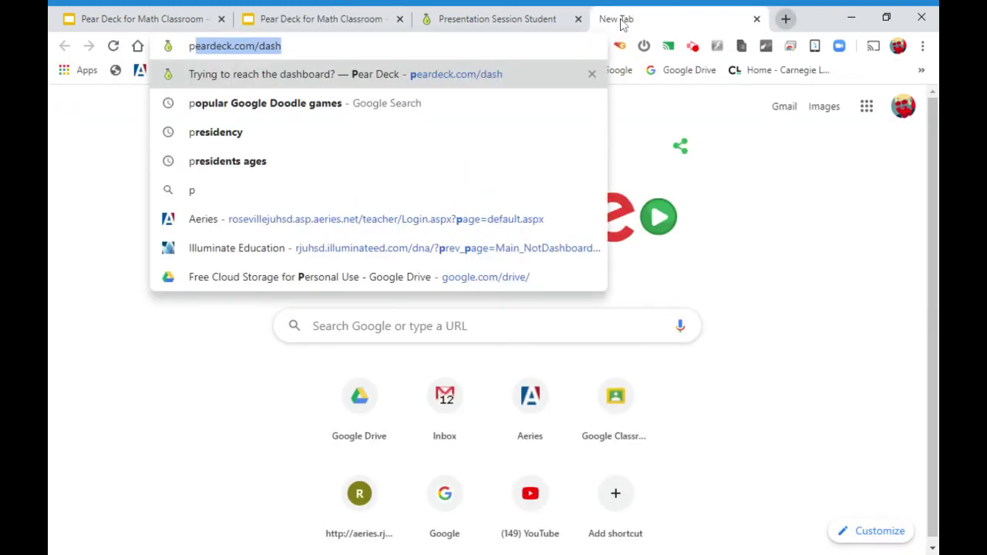
key(Return)
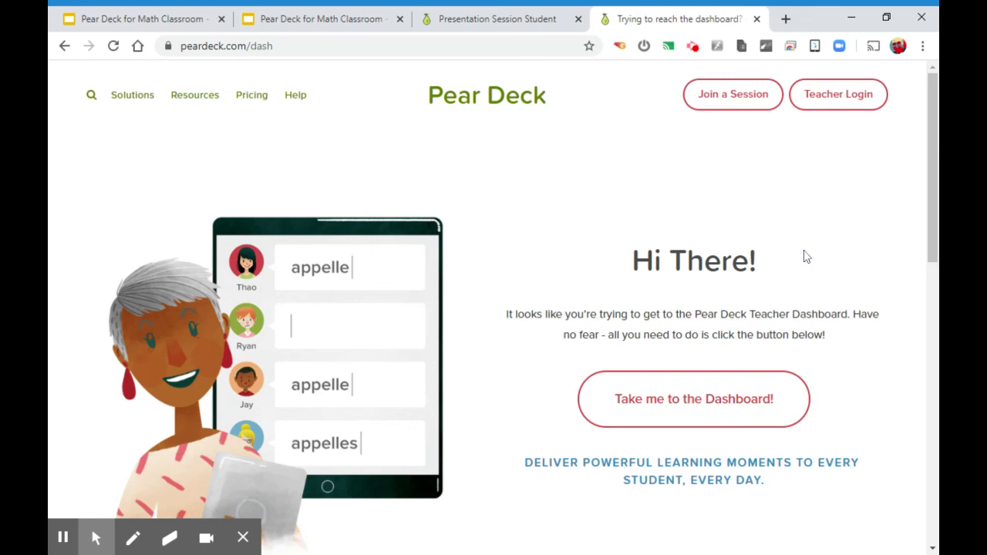
click(660, 422)
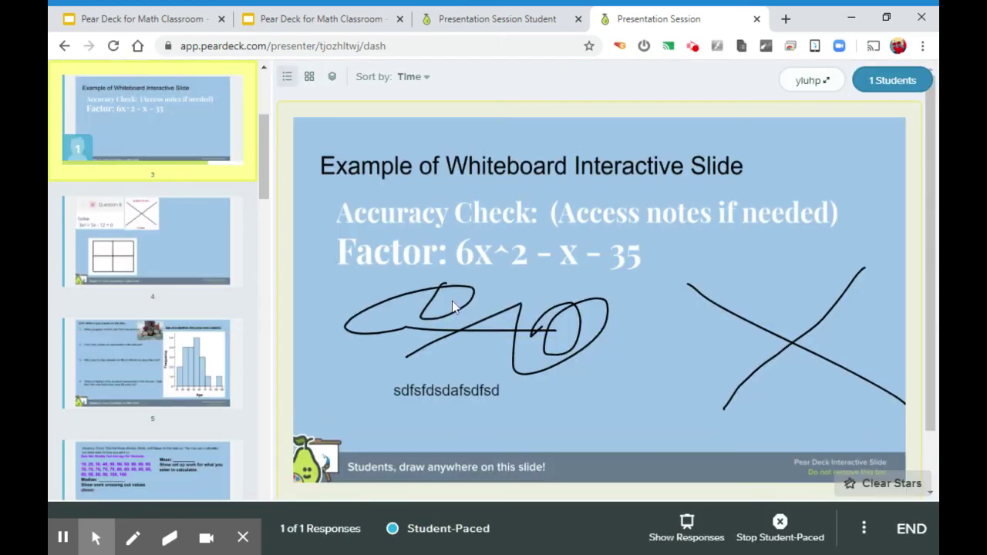
click(865, 529)
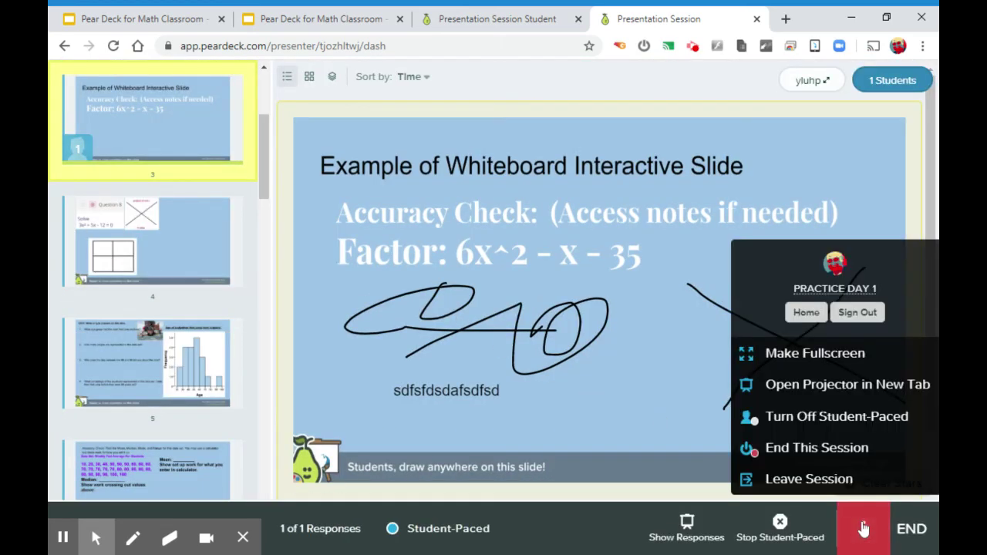
click(820, 491)
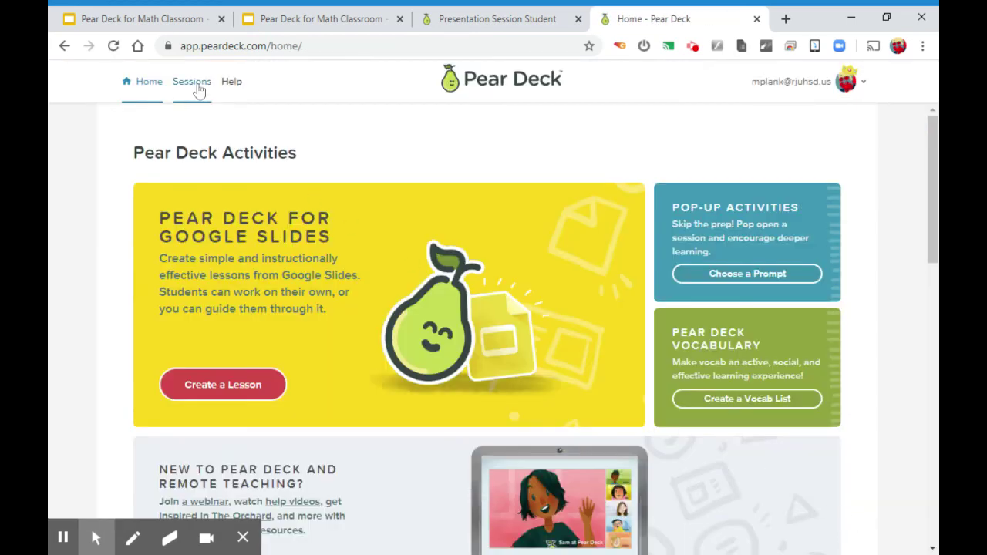
click(198, 91)
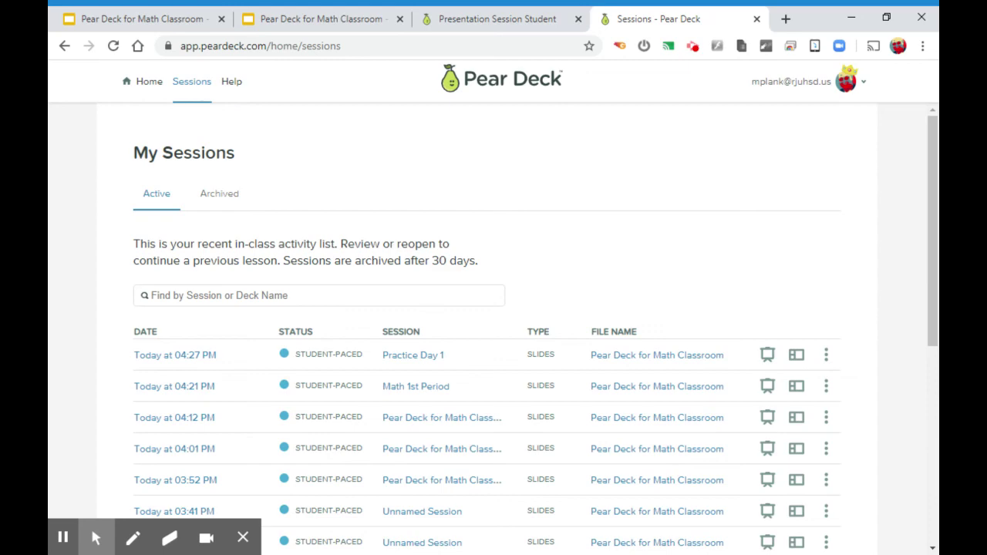
Scroll My Sessions down to April's student-paced sessions and back up to Practice Day 1
scroll(408, 364, down, 2)
scroll(409, 363, down, 8)
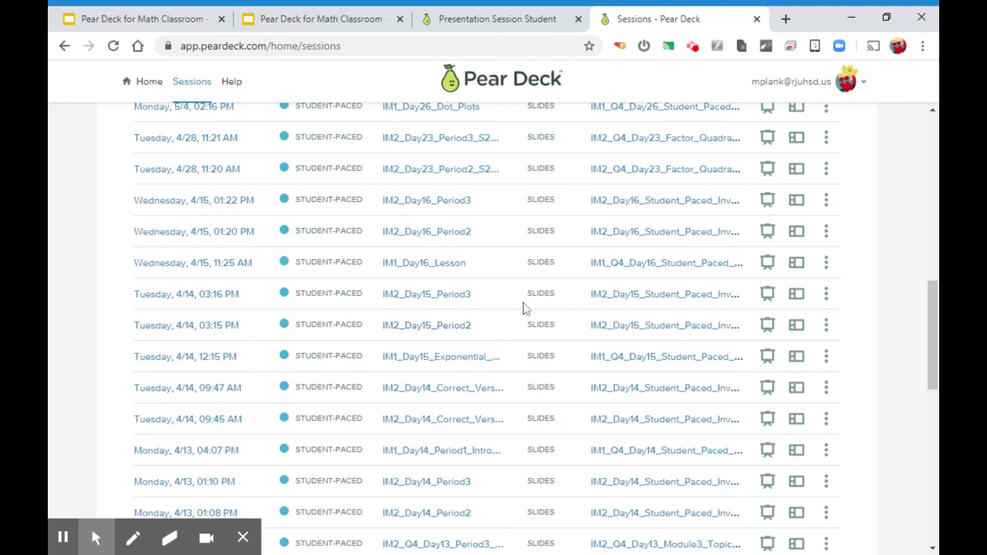
scroll(523, 308, up, 15)
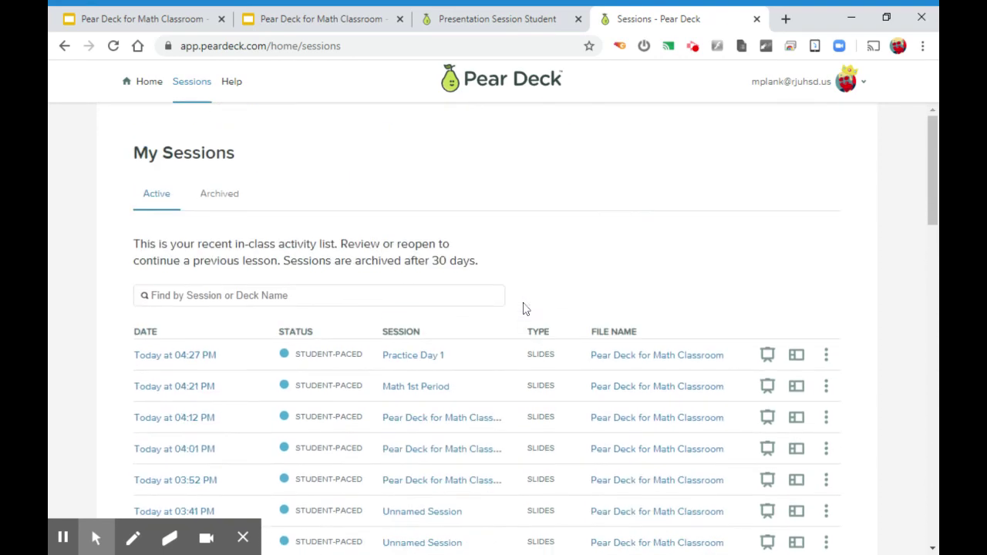